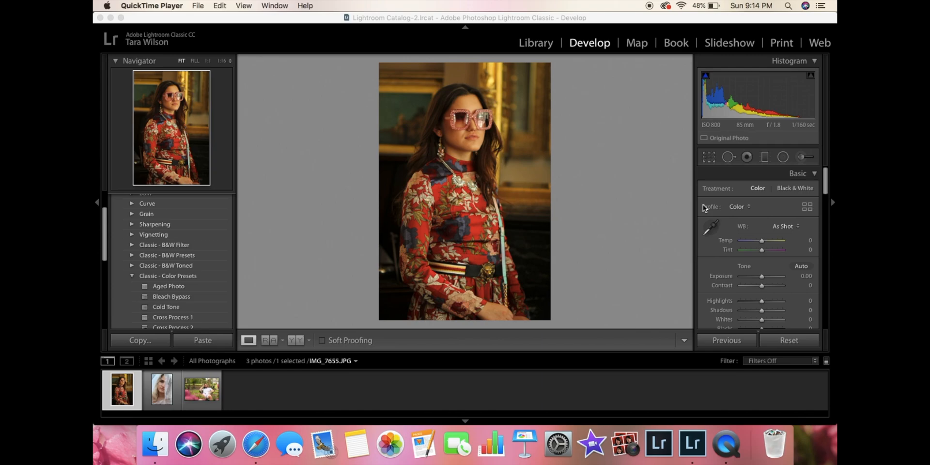
Step: Look through the three photos in the filmstrip and the available Develop adjustments
left_click(159, 391)
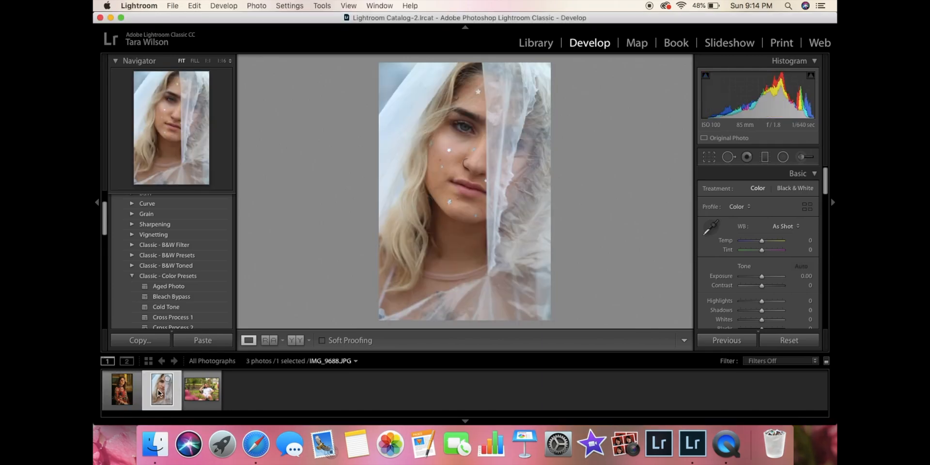
key("Right")
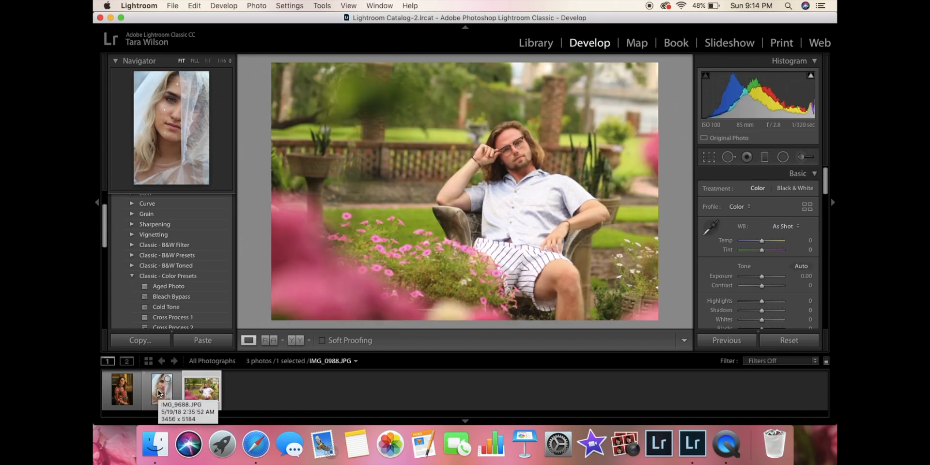
key("Right")
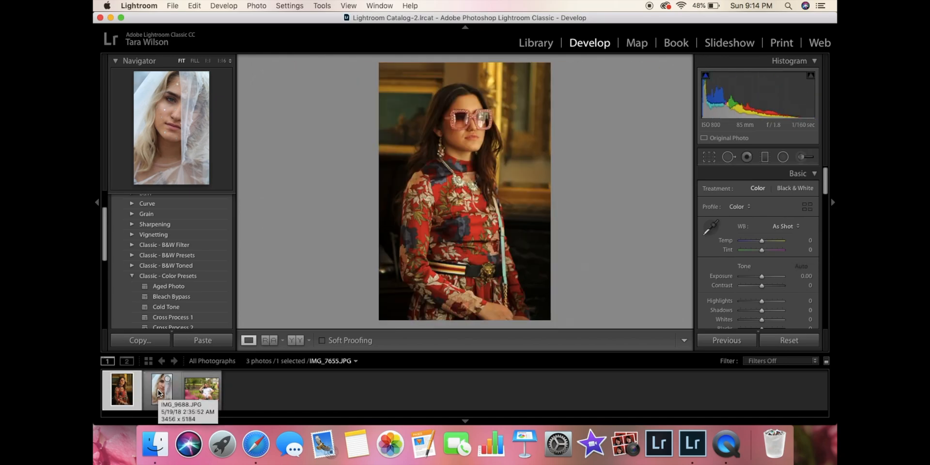
scroll(744, 250, "down", 10)
scroll(744, 250, "down", 5)
scroll(744, 250, "up", 15)
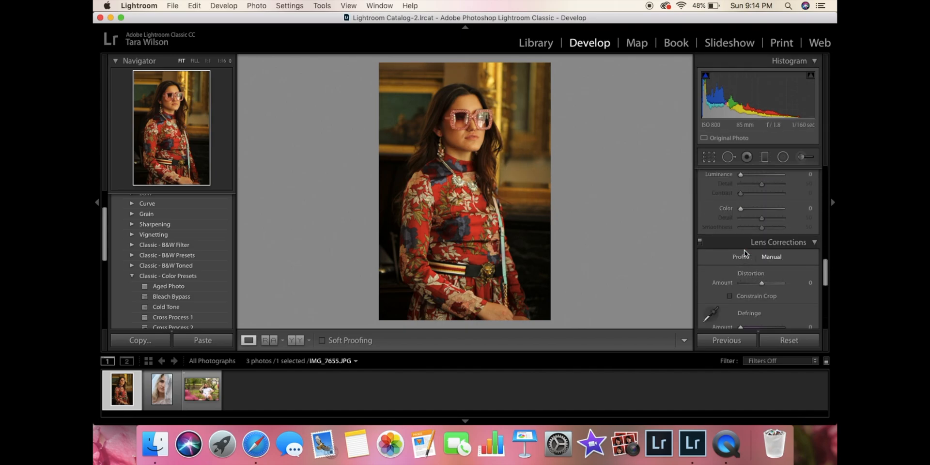
Step: Set the Contrast to +54 and the Exposure to +0.50 on the portrait with sunglasses
left_click_drag(762, 285, 773, 284)
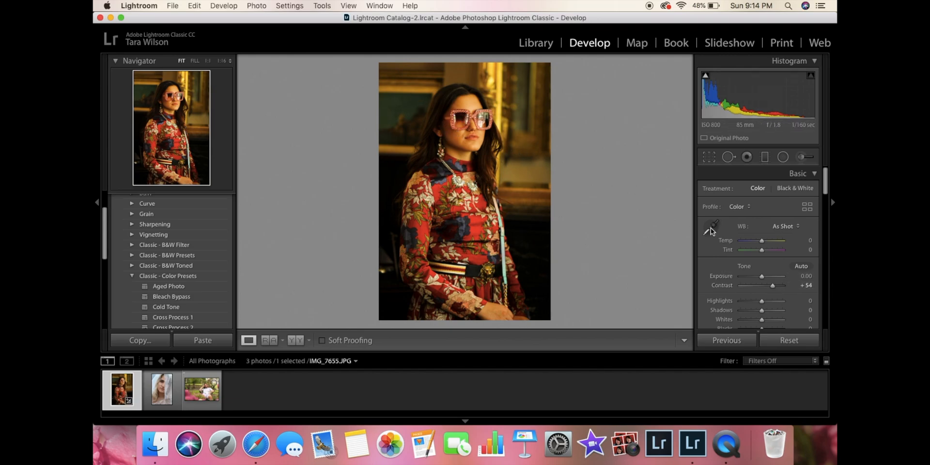
left_click_drag(761, 276, 764, 275)
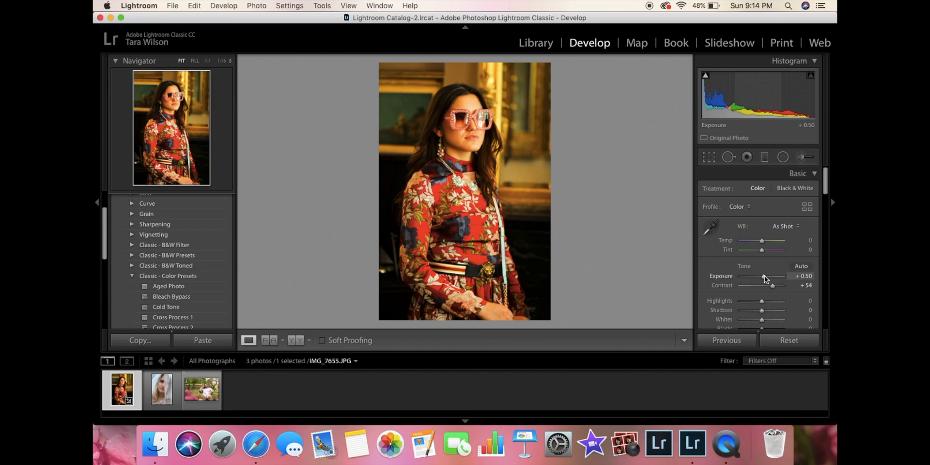
left_click(478, 111)
left_click_drag(516, 140, 476, 66)
left_click_drag(473, 163, 467, 81)
left_click(480, 124)
Step: Lower the sunglasses portrait's Highlights to -34, Whites to -42 and Saturation to -23
left_click_drag(761, 301, 757, 300)
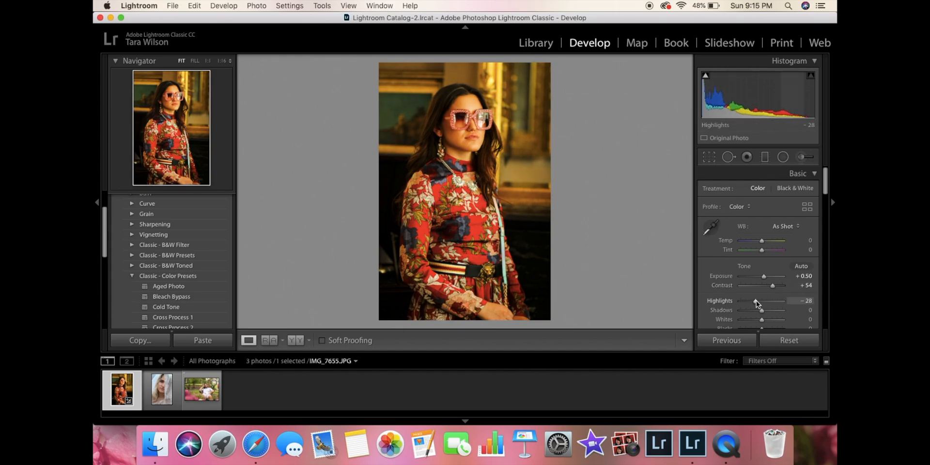
scroll(751, 300, "down", 5)
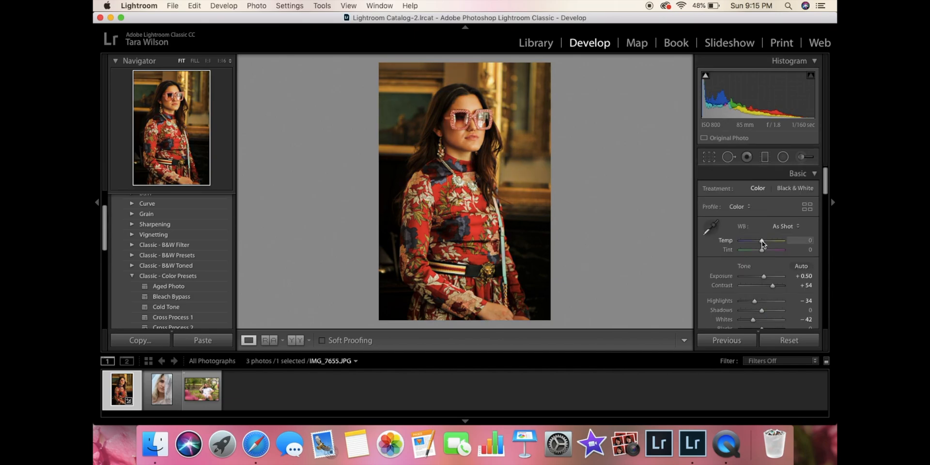
Step: Warm the white balance to Temp +8 and raise the Contrast to +70
left_click_drag(762, 242, 764, 242)
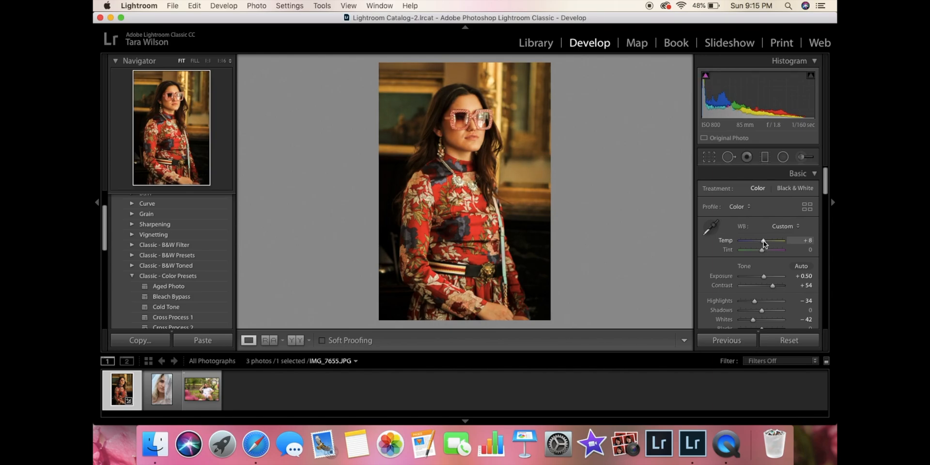
scroll(763, 240, "down", 1)
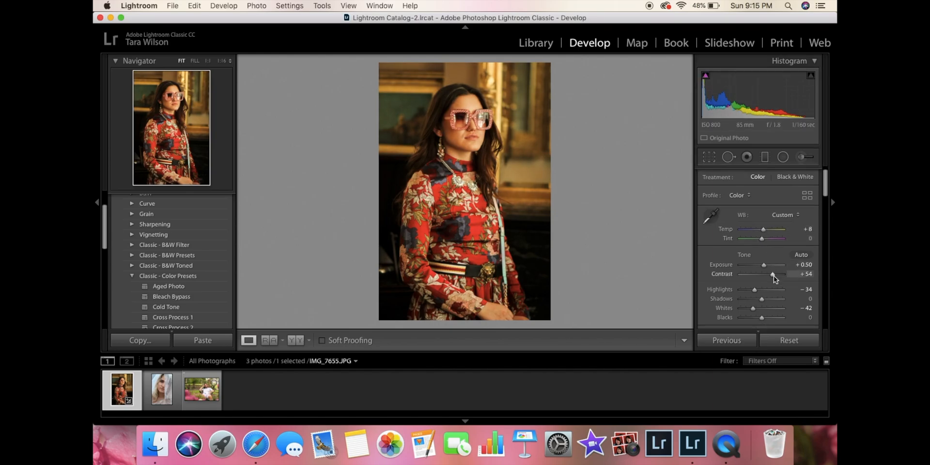
left_click_drag(774, 275, 777, 276)
scroll(777, 276, "down", 7)
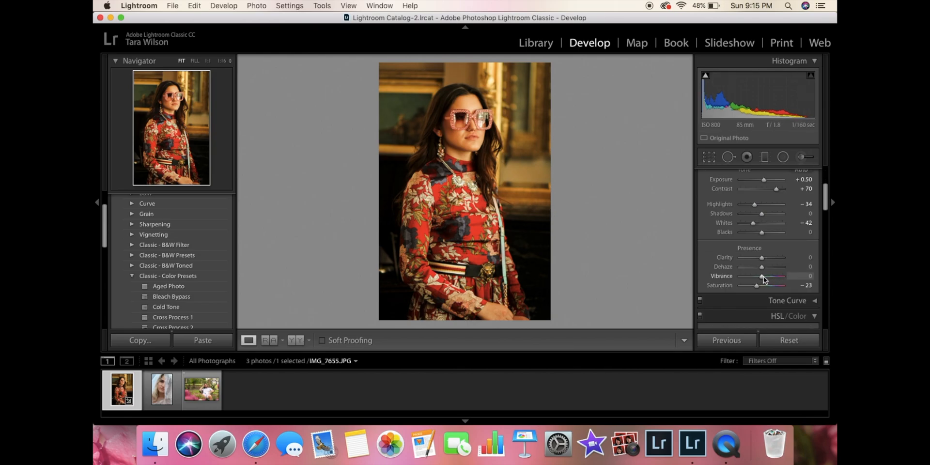
scroll(766, 274, "up", 1)
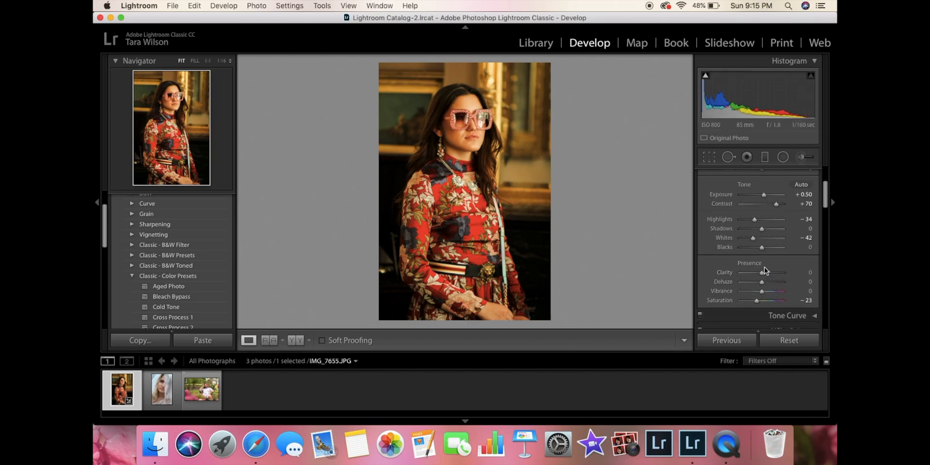
Step: Adjust the tones to Exposure +0.70, Shadows +49, Blacks -24, Whites -74 and Highlights -67
left_click_drag(762, 249, 767, 227)
scroll(771, 229, "up", 2)
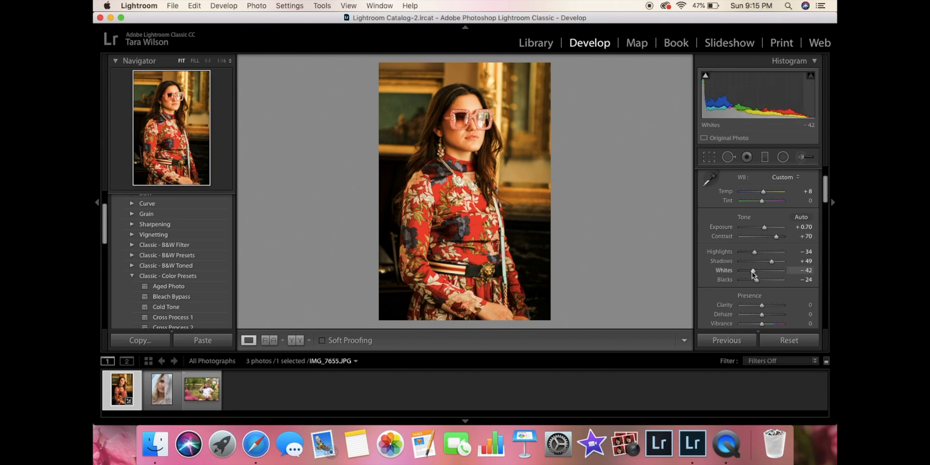
left_click_drag(753, 270, 747, 252)
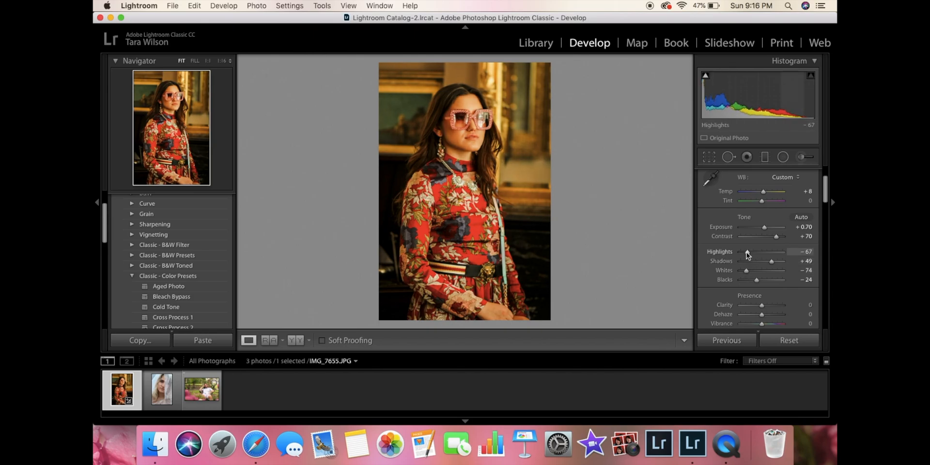
scroll(748, 255, "up", 2)
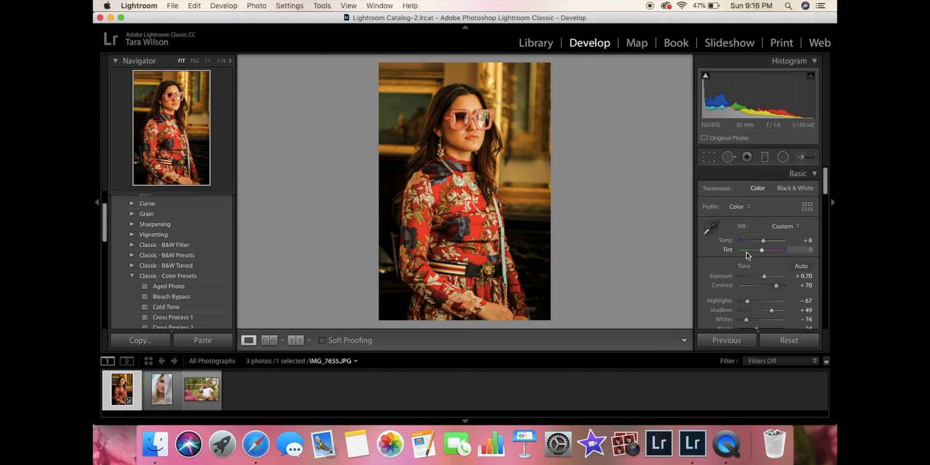
left_click(443, 97)
left_click_drag(443, 97, 382, 96)
left_click_drag(555, 196, 503, 119)
left_click(502, 134)
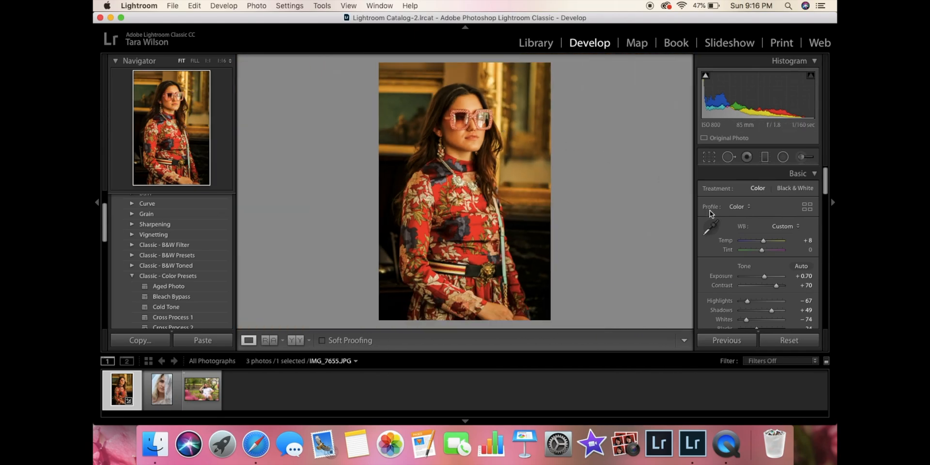
Step: Straighten the portrait along the vertical line in the background to an angle of -1.83 and apply the crop
left_click(709, 158)
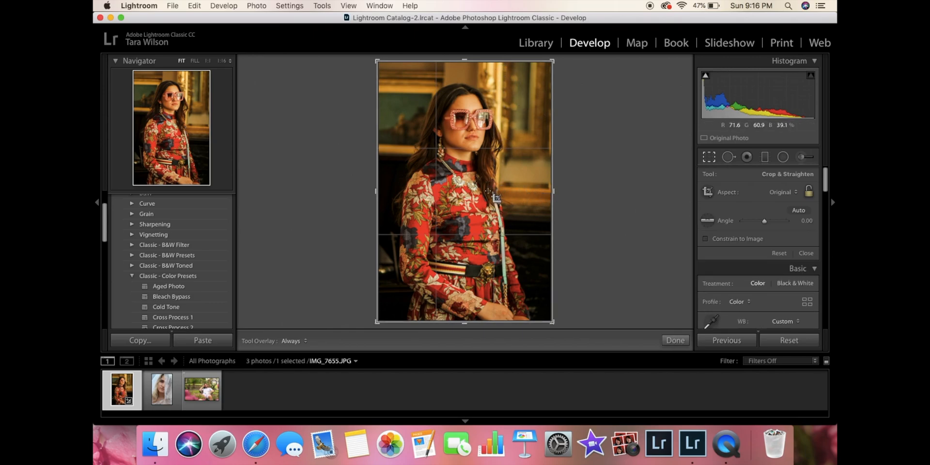
left_click(707, 223)
left_click_drag(498, 186, 502, 63)
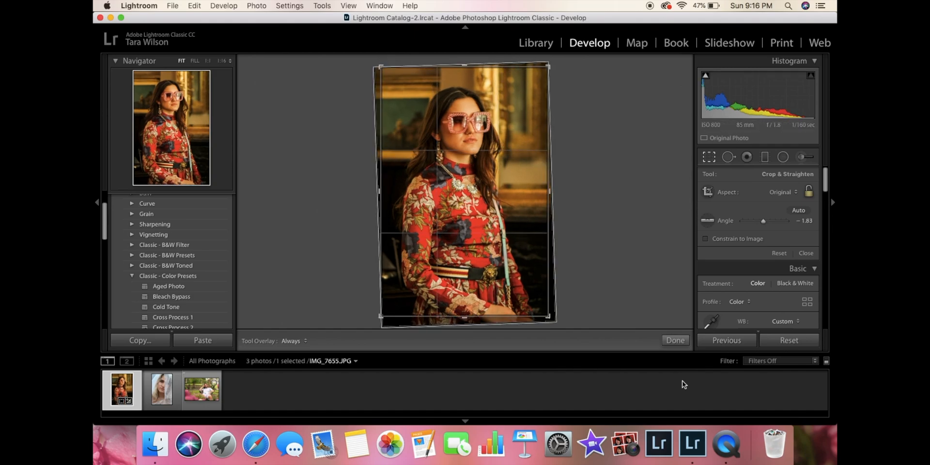
left_click(676, 340)
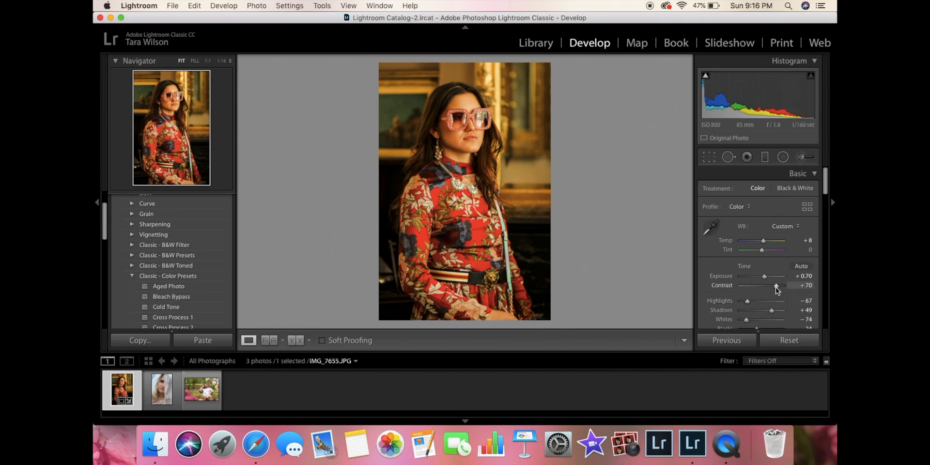
Step: Set the Contrast to +72 and compare the portrait before and after the edits
left_click(294, 341)
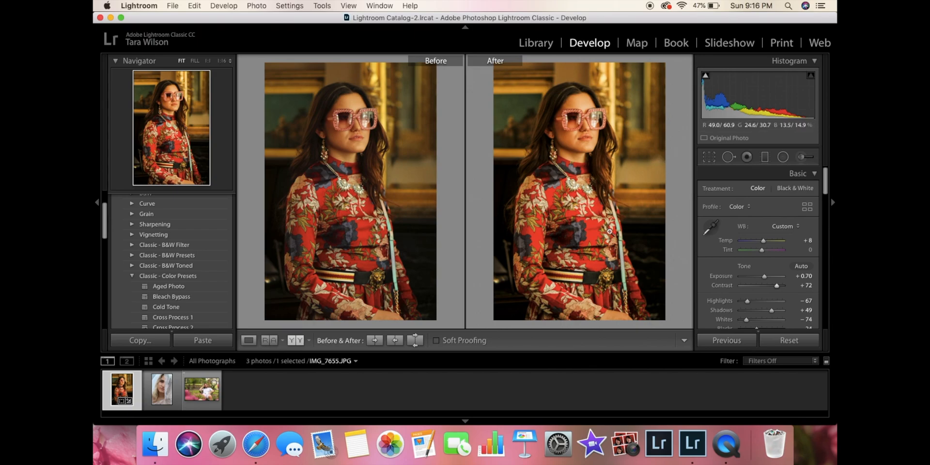
key("d")
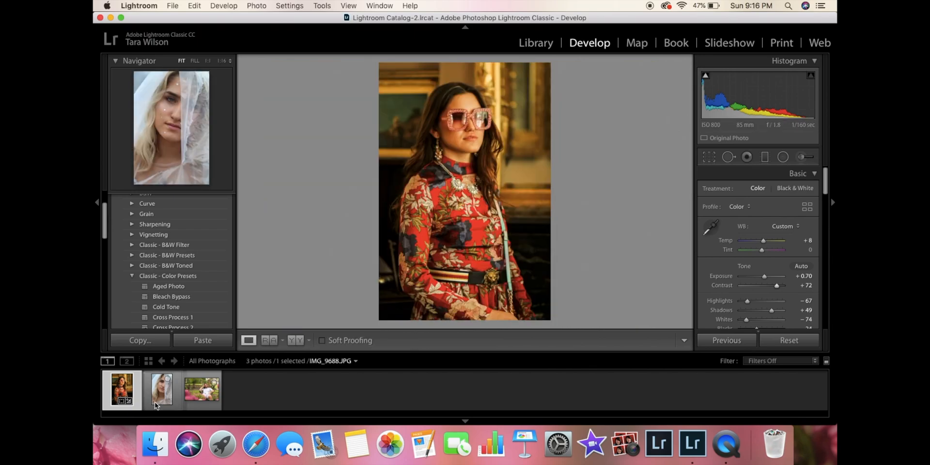
Step: Set the veil portrait IMG_9688.JPG to Contrast +57 and Saturation -21, and compare it before and after
left_click(155, 403)
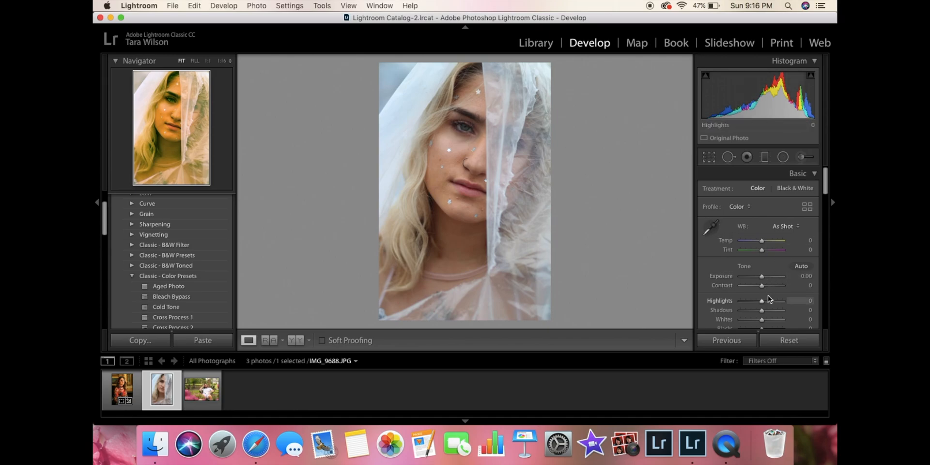
left_click_drag(763, 287, 759, 308)
scroll(774, 286, "down", 5)
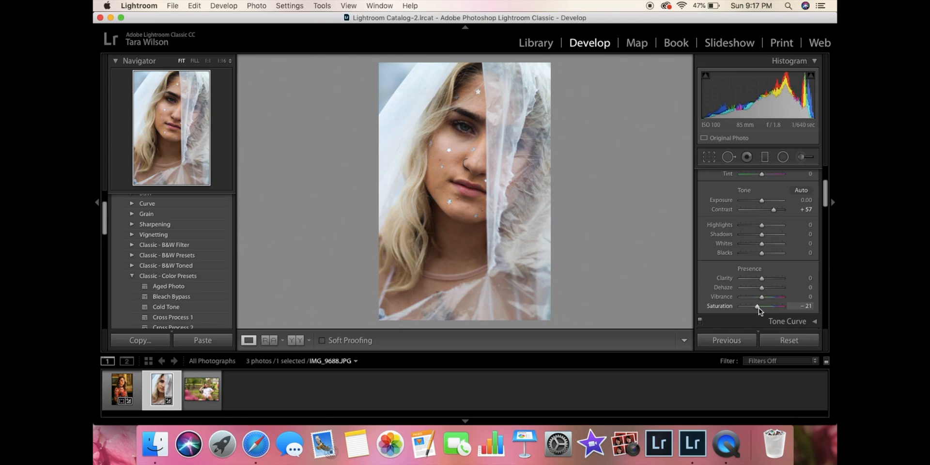
scroll(759, 307, "up", 2)
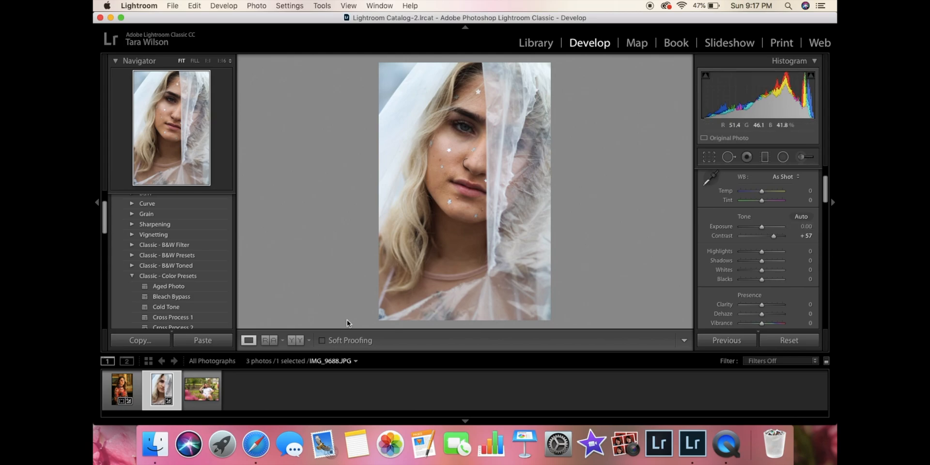
left_click(299, 340)
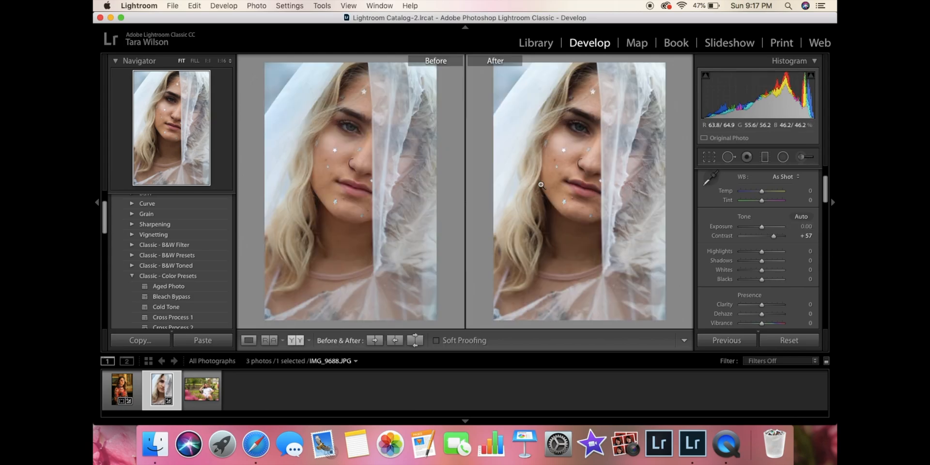
left_click(249, 340)
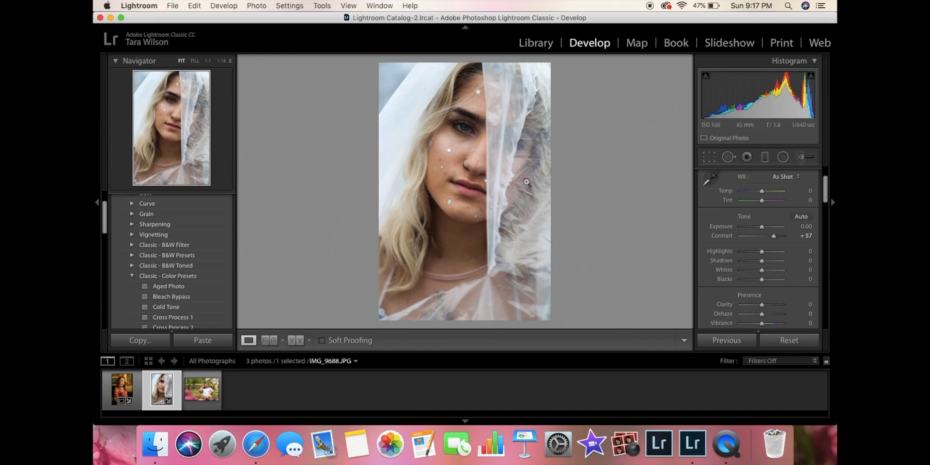
Step: Set the veil portrait's Exposure to +0.25, Temp to +10, Highlights to -20 and Blacks to -24
left_click_drag(762, 227, 762, 225)
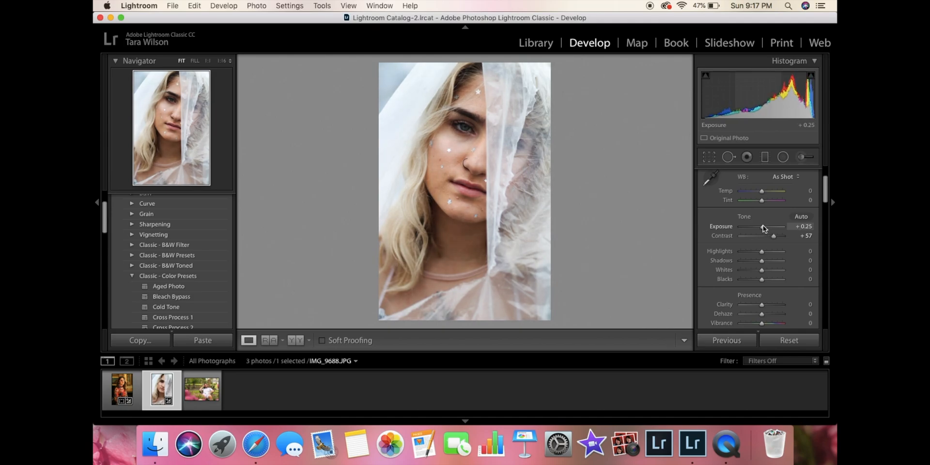
left_click_drag(761, 192, 764, 193)
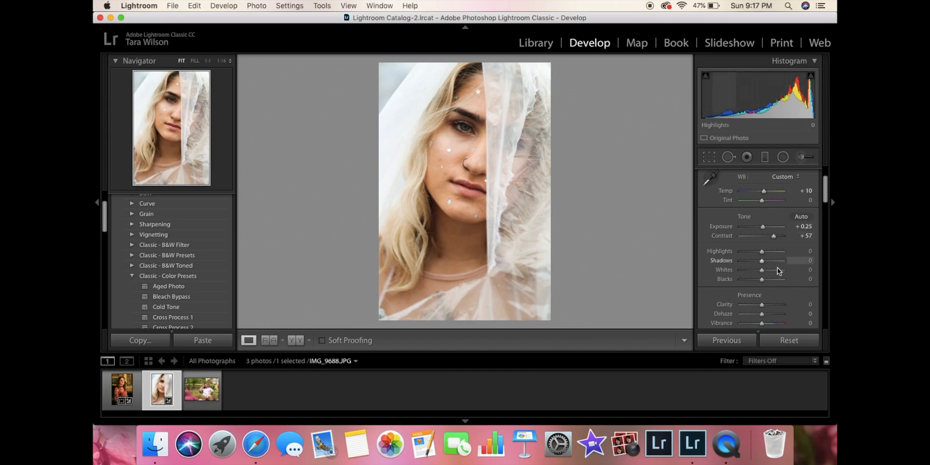
left_click_drag(762, 251, 758, 251)
left_click_drag(762, 280, 756, 297)
scroll(758, 286, "down", 3)
scroll(774, 214, "up", 2)
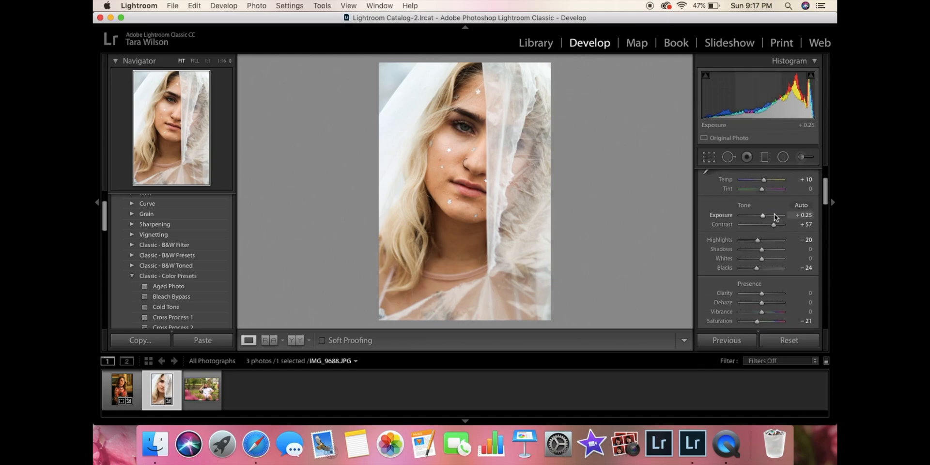
Step: Refine the tones to Contrast +59, Exposure +0.50, Highlights -16, Shadows -23 and Whites -19, and compare before and after
left_click_drag(772, 226, 774, 226)
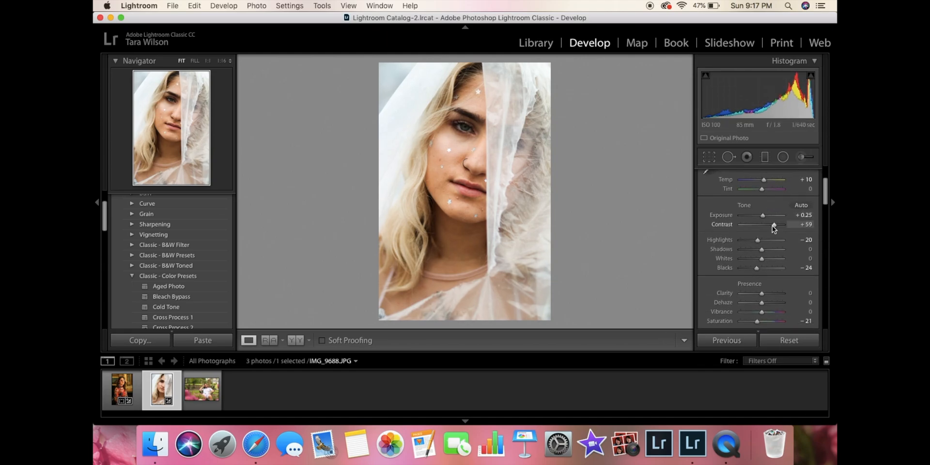
left_click_drag(763, 216, 764, 201)
scroll(764, 215, "up", 2)
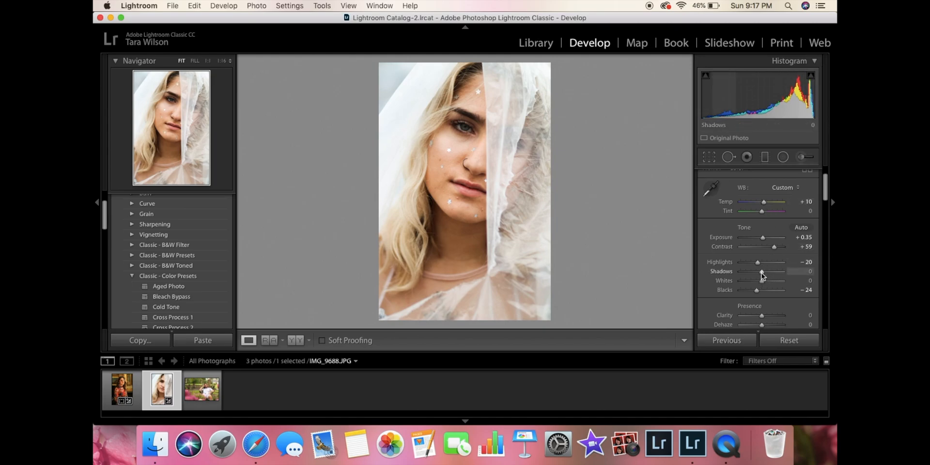
left_click_drag(758, 272, 758, 272)
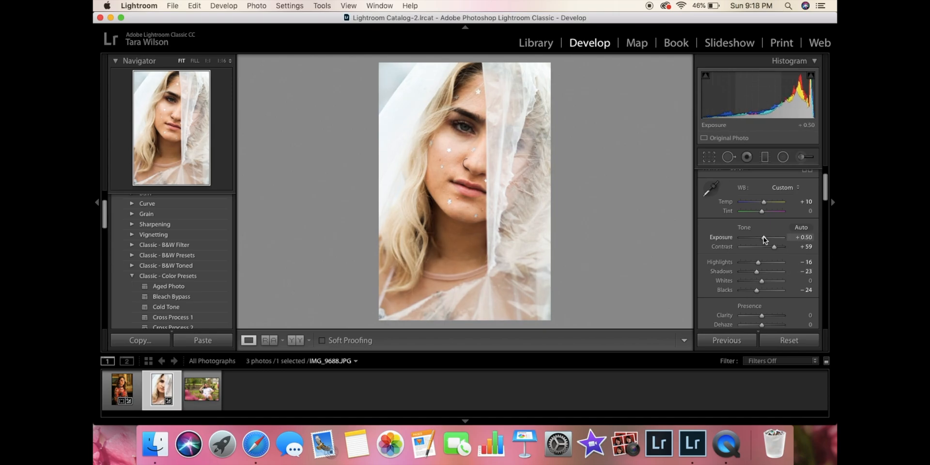
left_click_drag(762, 282, 757, 282)
left_click(300, 341)
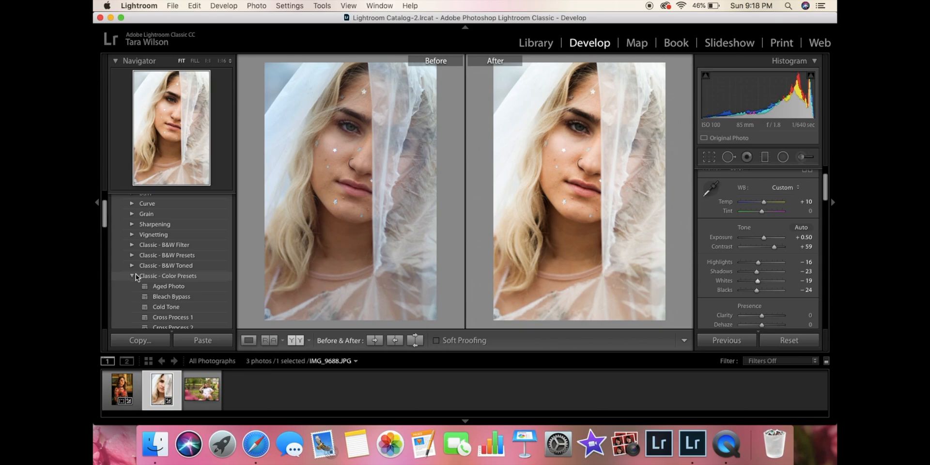
Step: Open the garden photo IMG_0988.JPG and set its Contrast to +55 and Saturation to -24
left_click(209, 394)
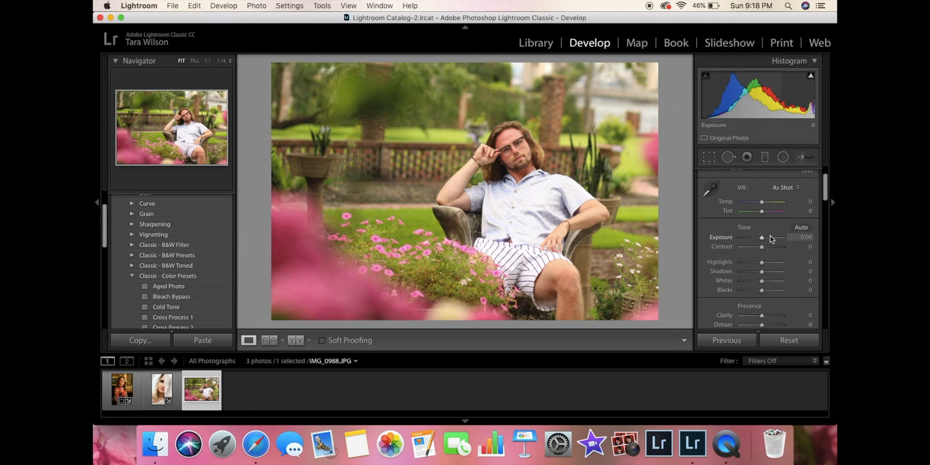
left_click_drag(762, 247, 772, 247)
scroll(772, 246, "down", 3)
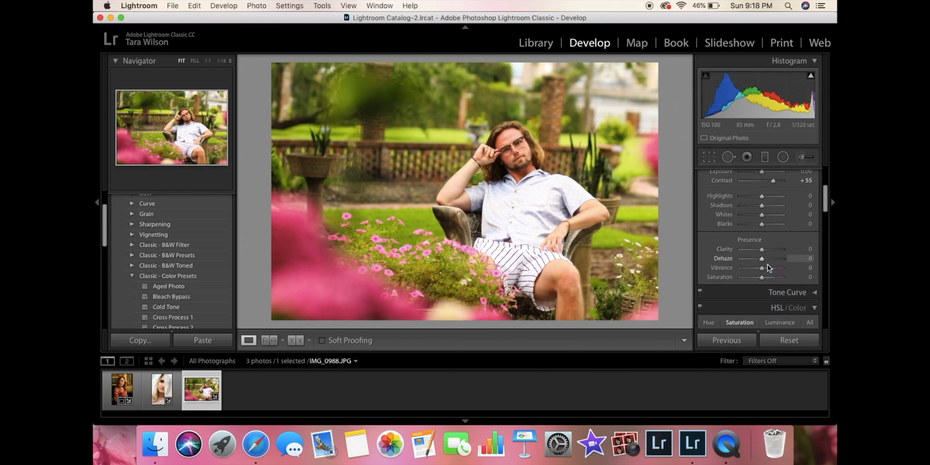
left_click_drag(762, 277, 756, 277)
scroll(758, 280, "up", 2)
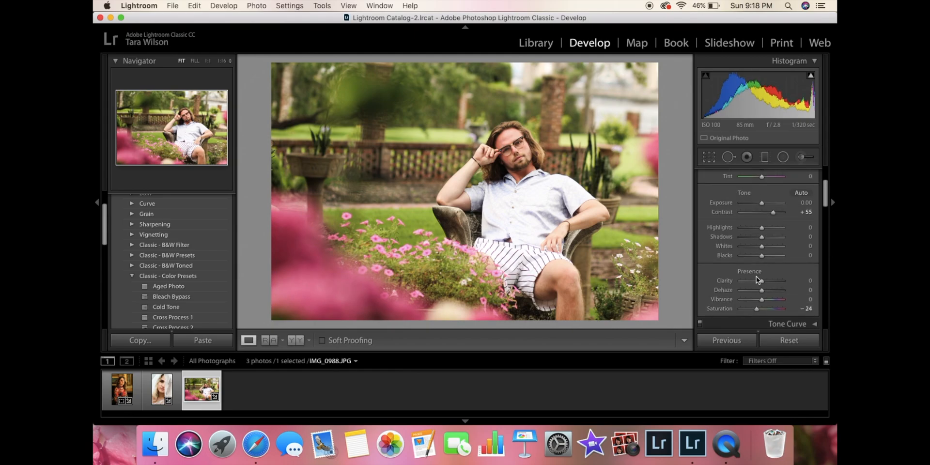
Step: Inspect the shirt's bright areas up close, and set Highlights to -100, Shadows to -42, Whites to -32 and Exposure to +0.20
left_click(531, 194)
left_click_drag(557, 227, 516, 126)
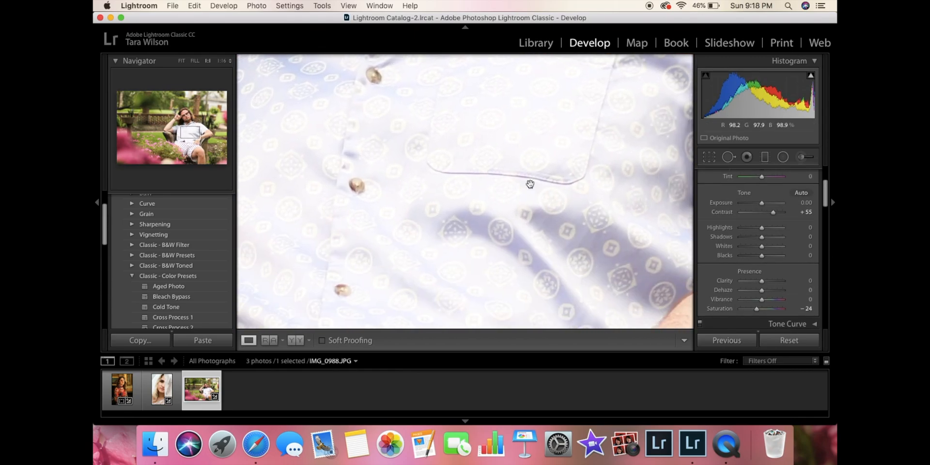
left_click_drag(539, 215, 522, 174)
left_click(521, 175)
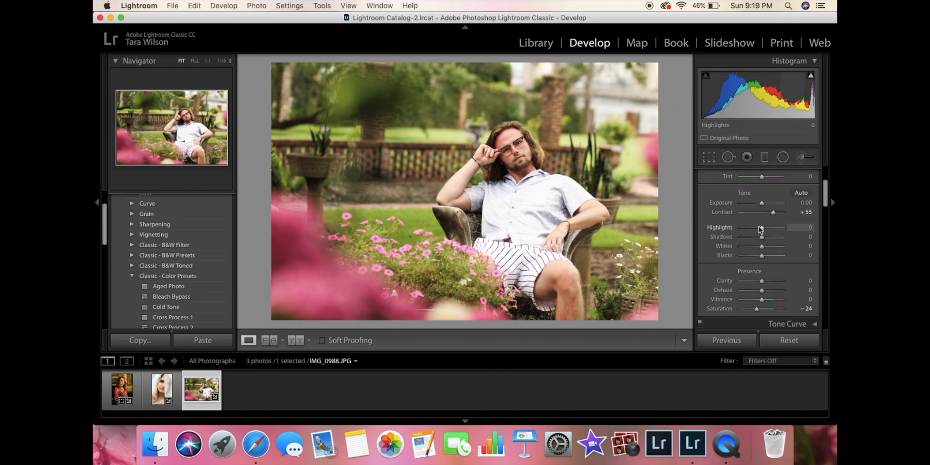
left_click_drag(753, 228, 736, 227)
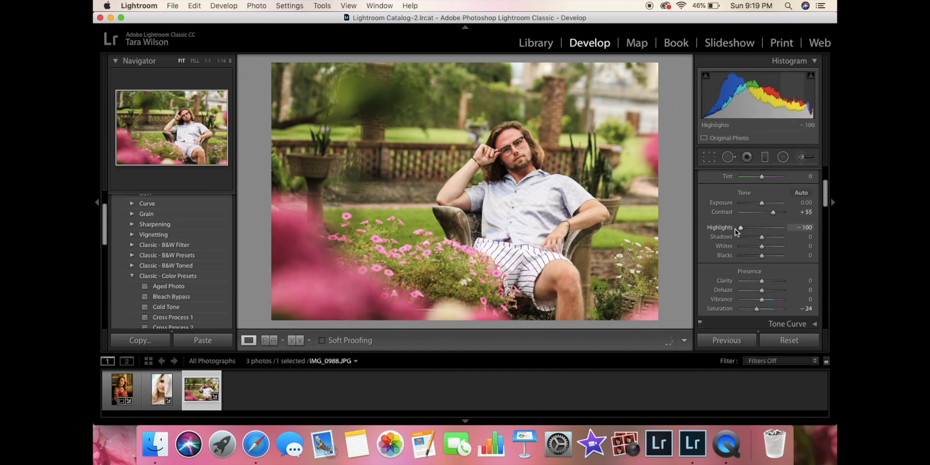
left_click_drag(760, 247, 752, 250)
scroll(754, 246, "up", 1)
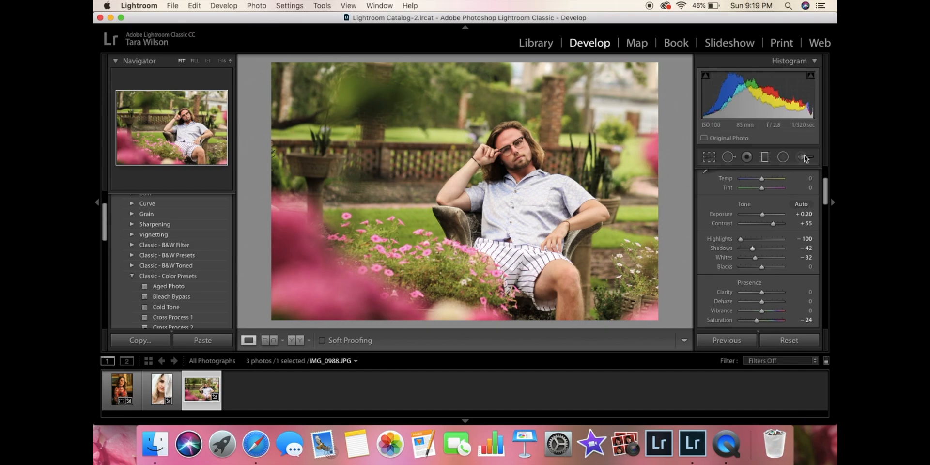
Step: Straighten the garden photo along the top of the brick wall, rotating it by -1.50, and apply the crop
left_click(709, 157)
left_click(708, 220)
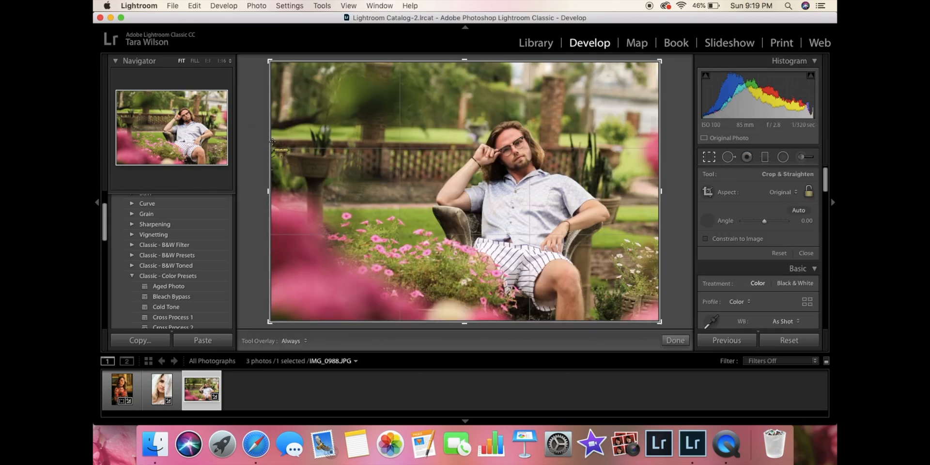
left_click_drag(272, 140, 585, 149)
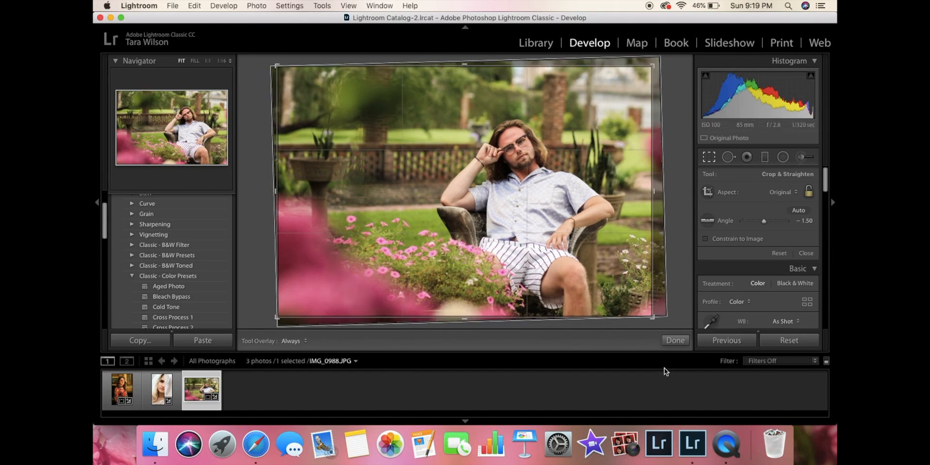
left_click(673, 342)
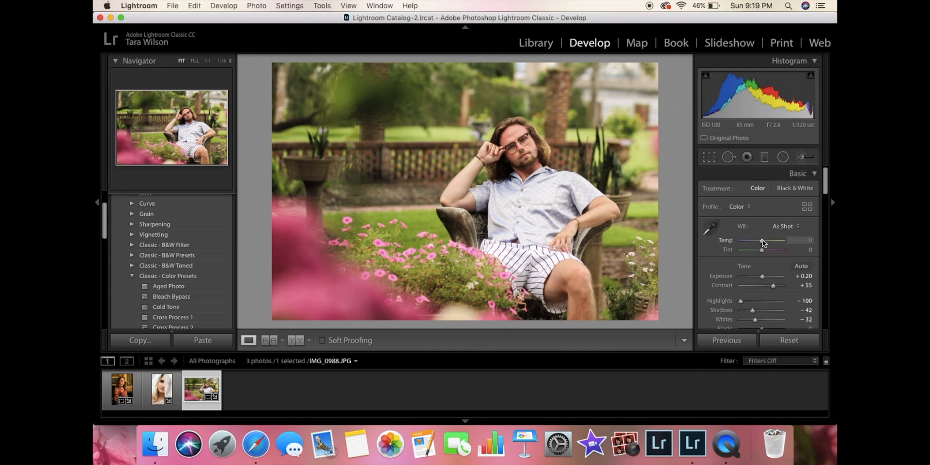
Step: Warm the garden photo to Temp +12 and set its green saturation to -26
left_click_drag(762, 242, 765, 241)
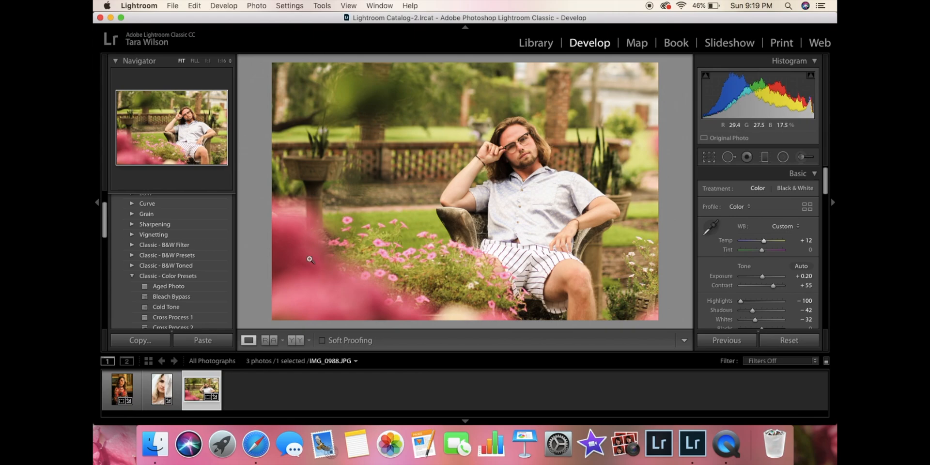
scroll(746, 268, "down", 1)
scroll(746, 268, "down", 8)
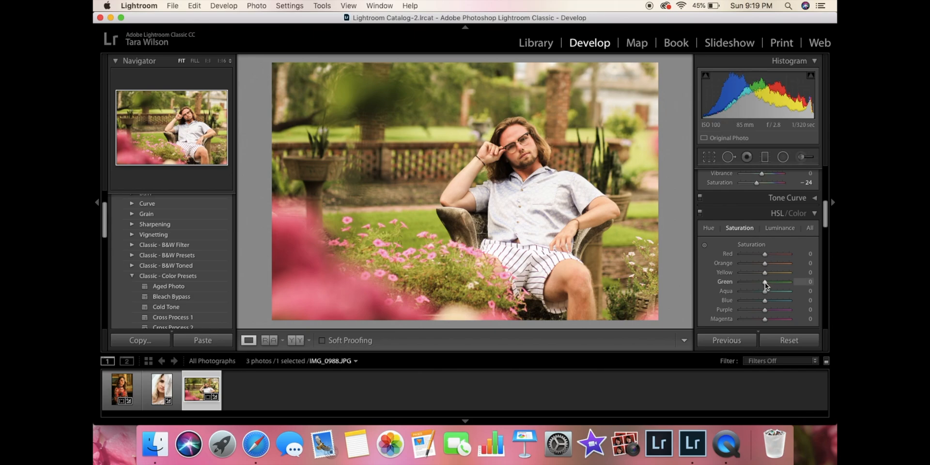
scroll(757, 258, "down", 3)
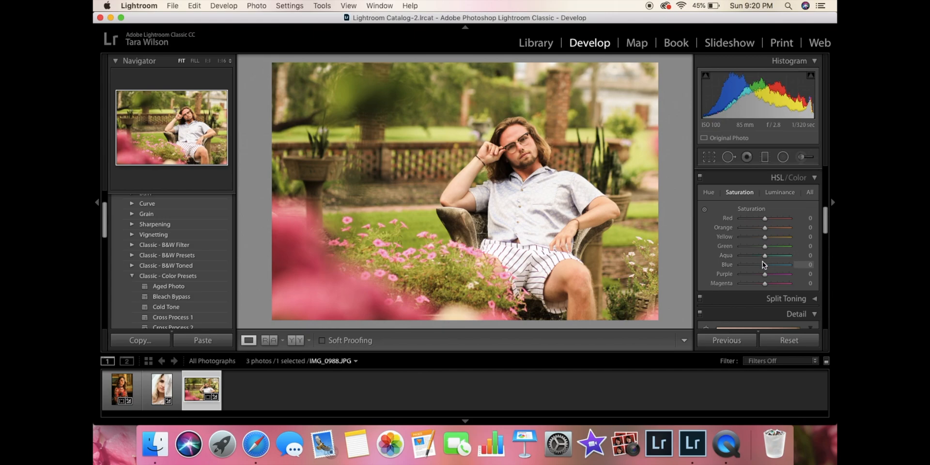
mouse_move(765, 249)
left_mouse_down()
mouse_move(736, 246)
mouse_move(742, 254)
mouse_move(758, 246)
left_mouse_up()
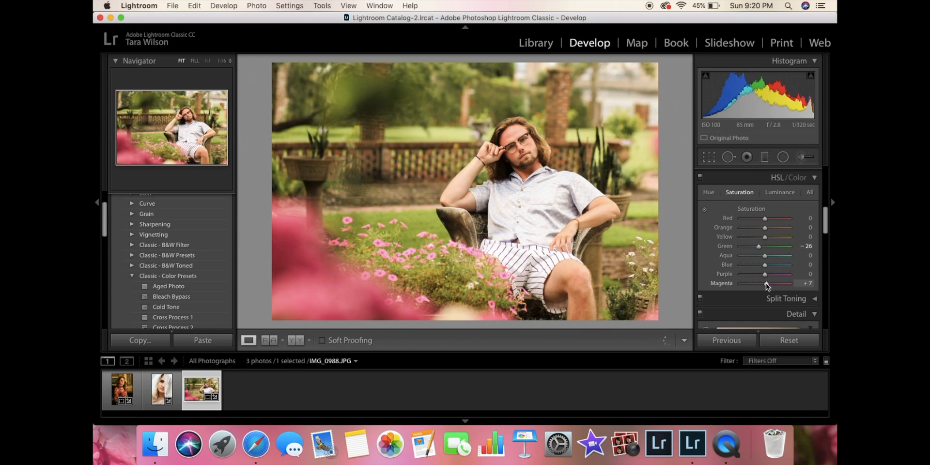
Step: Set the magenta saturation to +33 and red saturation to +22, checking the flowers and the man's face up close
left_click_drag(771, 284, 800, 286)
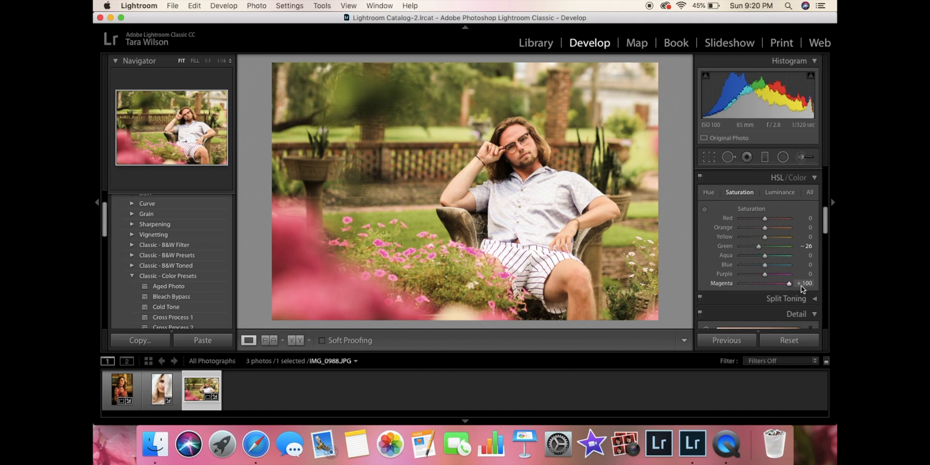
left_click(386, 244)
left_click_drag(386, 243, 407, 187)
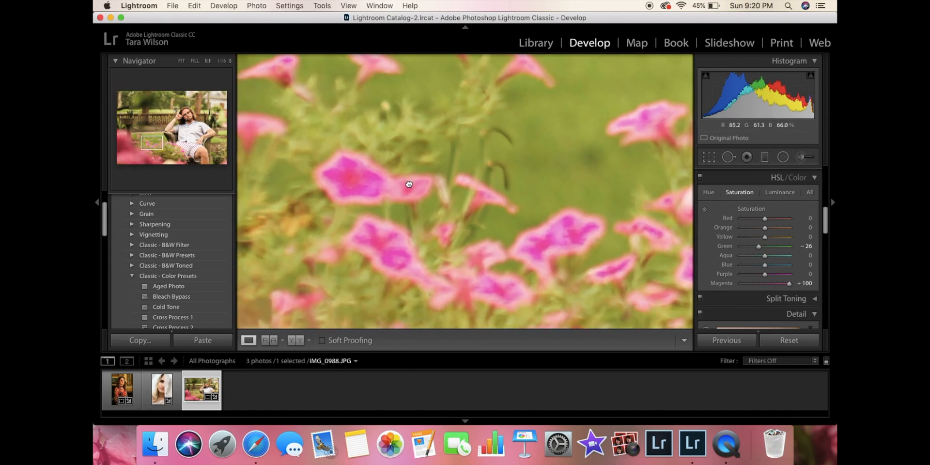
left_click(406, 188)
left_click_drag(783, 285, 771, 284)
mouse_move(765, 218)
left_mouse_down()
mouse_move(783, 216)
mouse_move(762, 217)
mouse_move(771, 220)
left_mouse_up()
left_click(523, 139)
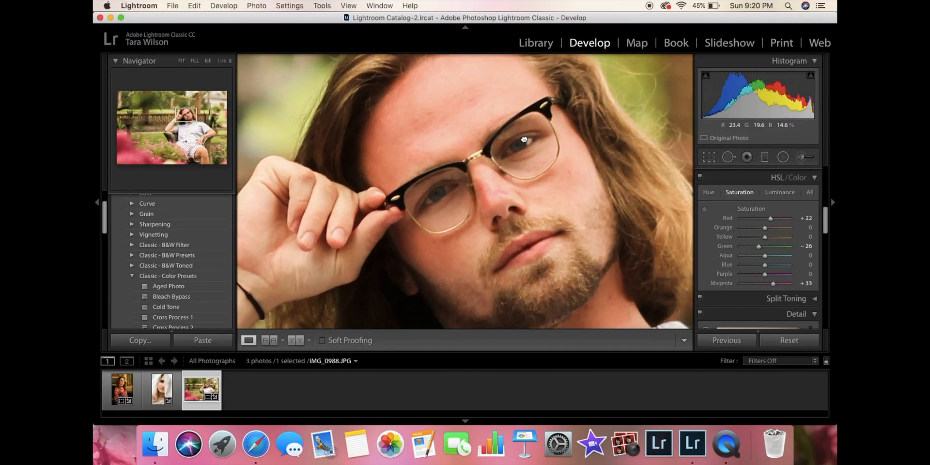
left_click(523, 139)
Step: Compare the garden photo before and after, and look through all three edited photos in turn
scroll(768, 229, "up", 10)
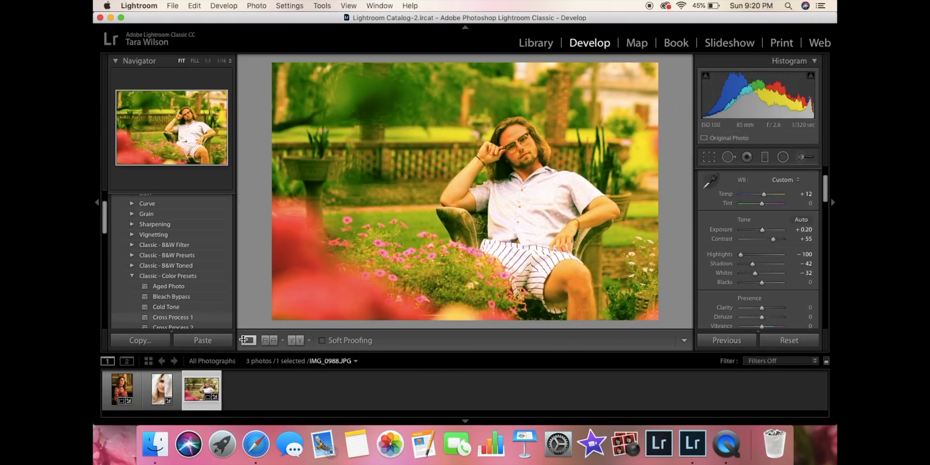
left_click(296, 340)
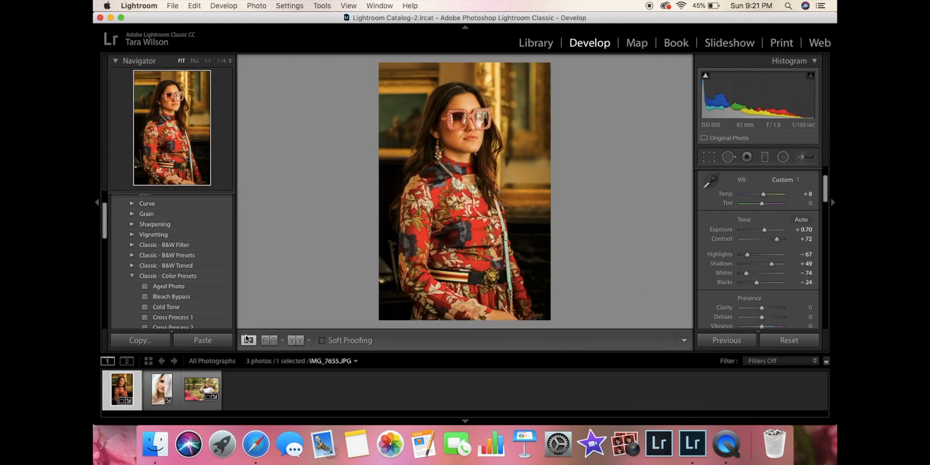
left_click(162, 390)
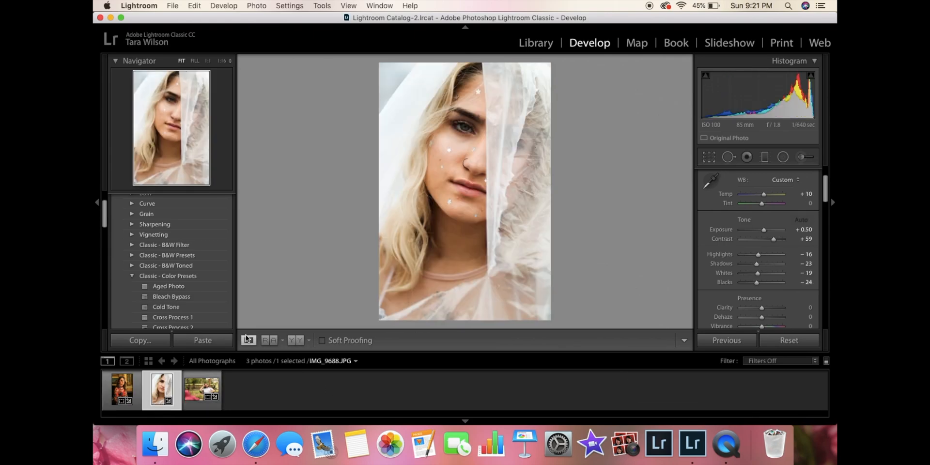
key("Right")
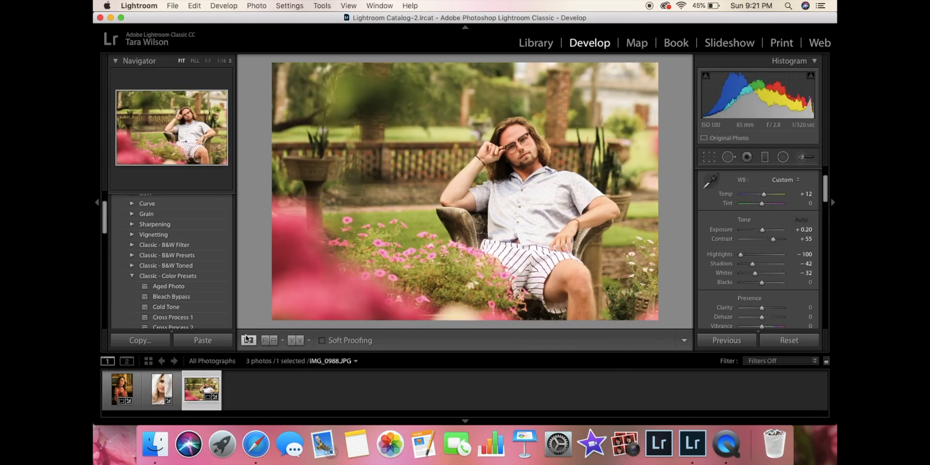
Step: Review the garden photo's basic white balance, tone and presence settings
scroll(740, 217, "up", 3)
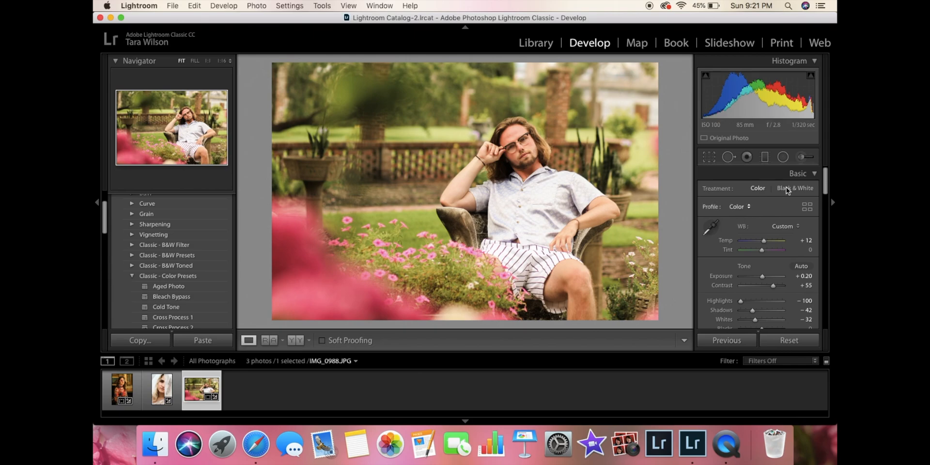
left_click(813, 175)
left_click(813, 175)
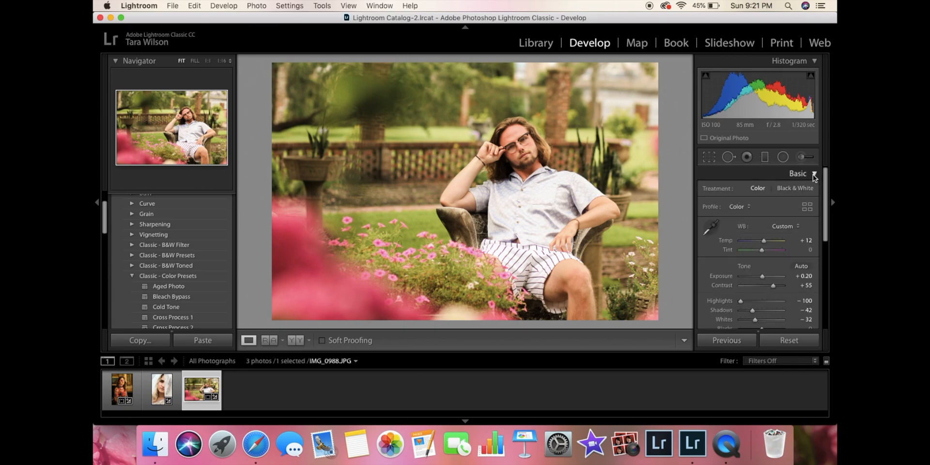
scroll(803, 203, "down", 3)
scroll(770, 217, "down", 2)
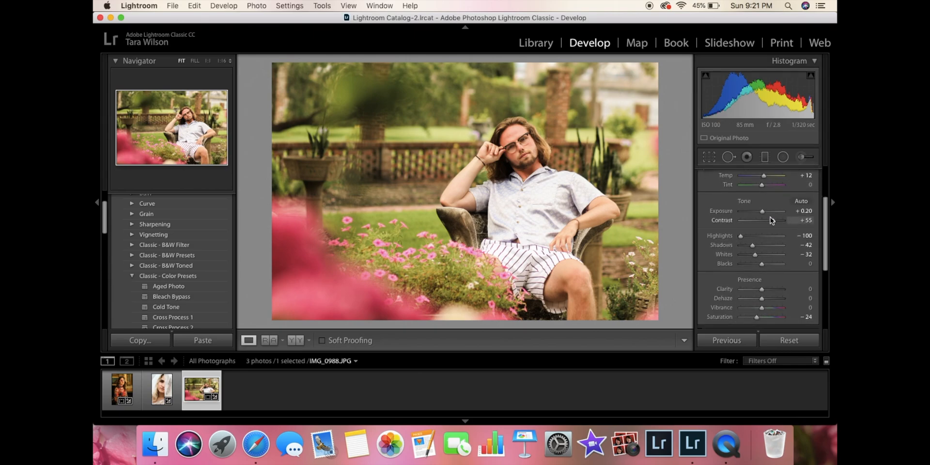
scroll(770, 217, "down", 2)
scroll(770, 217, "up", 2)
scroll(770, 217, "up", 2)
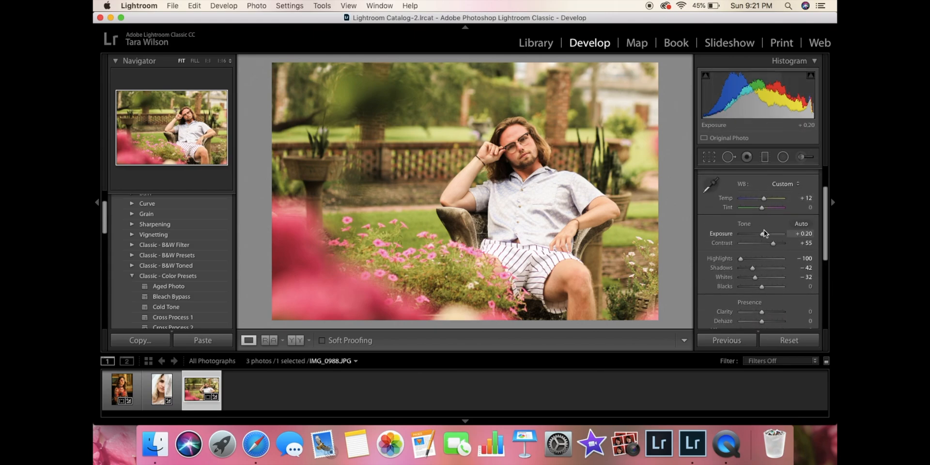
scroll(770, 281, "down", 2)
scroll(771, 276, "down", 2)
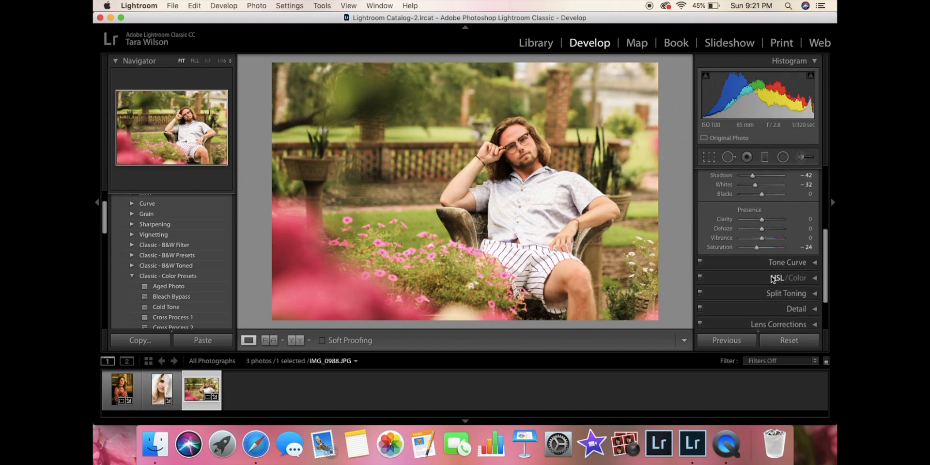
scroll(761, 244, "down", 1)
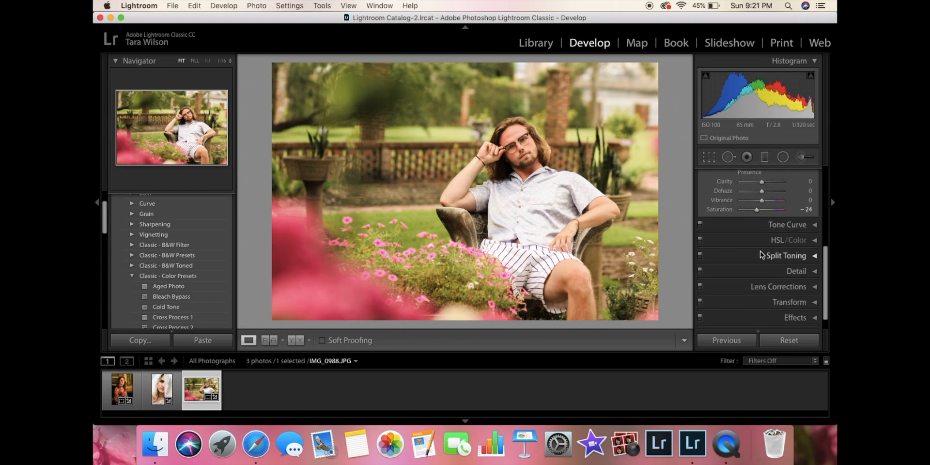
Step: Examine the Tone Curve and the HSL hue and saturation controls for the garden photo
left_click(812, 224)
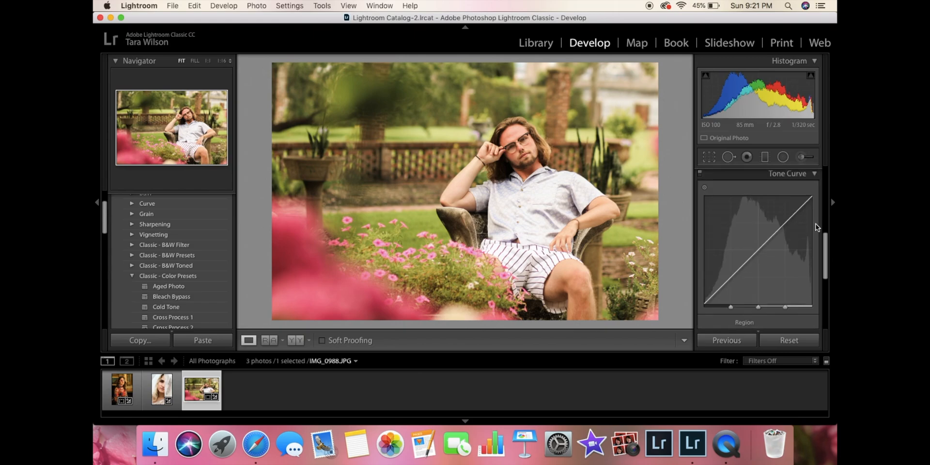
left_click(813, 174)
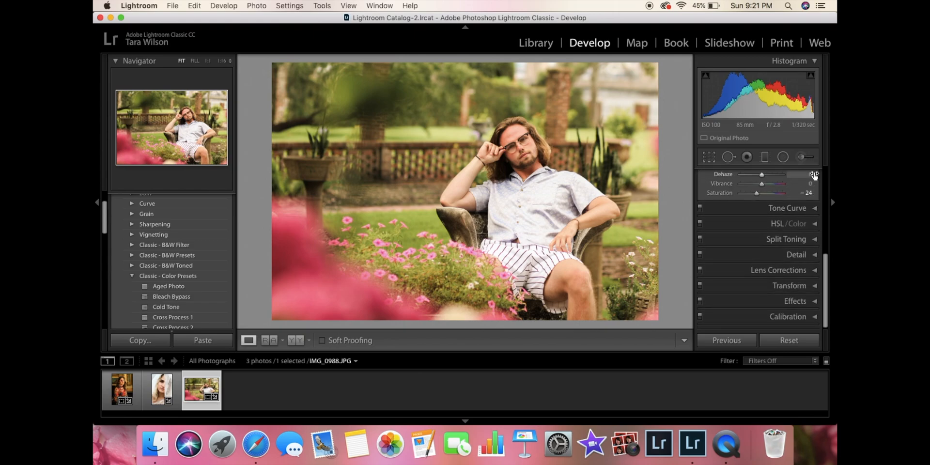
left_click(813, 230)
left_click(780, 218)
left_click(799, 221)
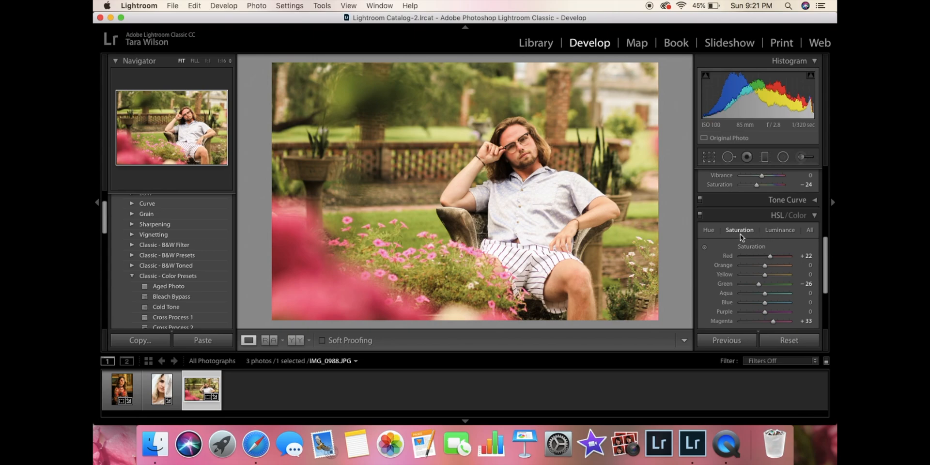
left_click(708, 229)
left_click(740, 231)
scroll(766, 266, "down", 2)
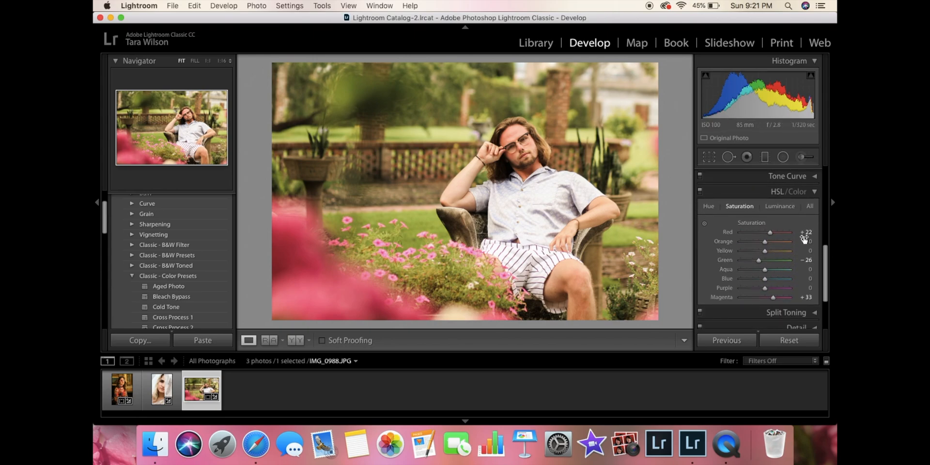
scroll(799, 233, "down", 6)
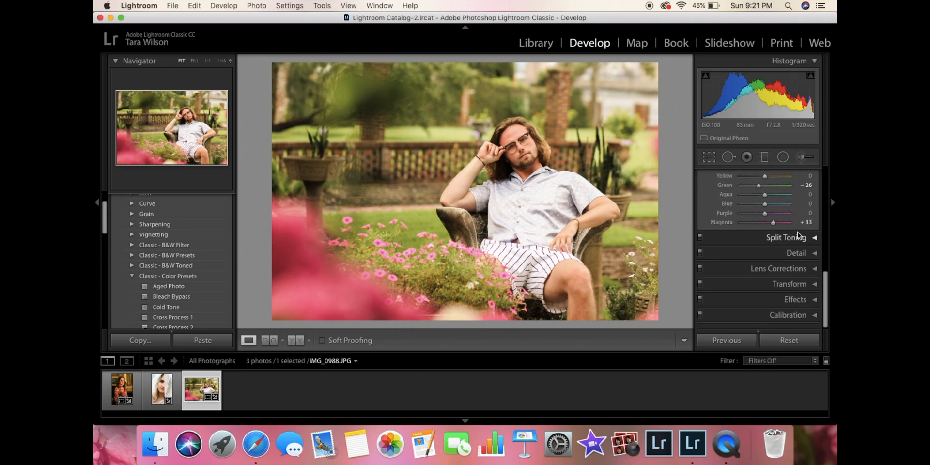
Step: Look at the Split Toning controls and the Detail section's sharpening and noise reduction settings
left_click(814, 239)
left_click(814, 240)
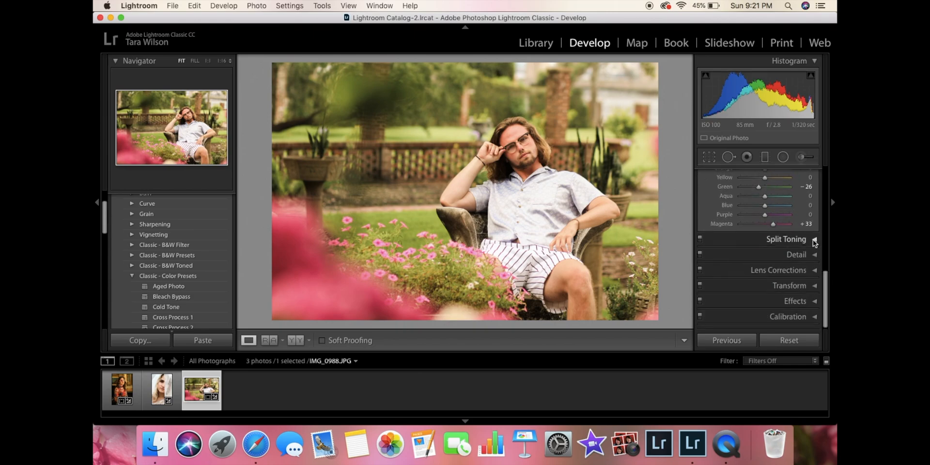
left_click(814, 253)
scroll(785, 249, "down", 5)
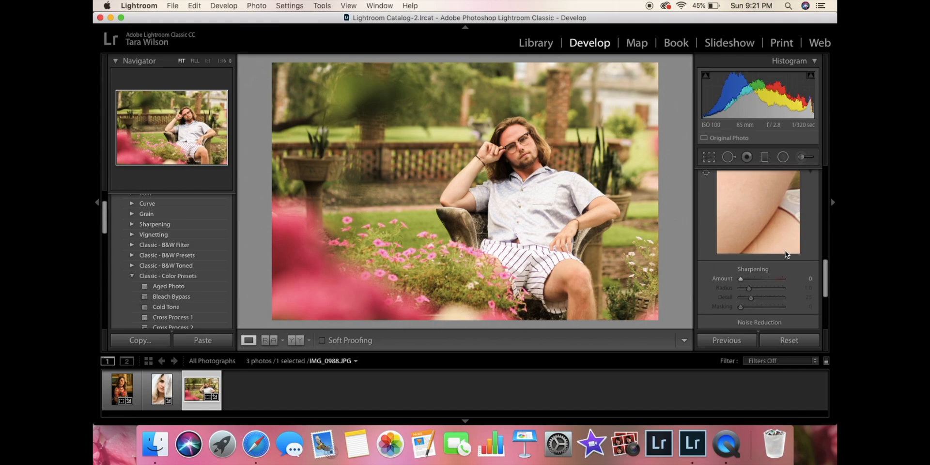
scroll(786, 255, "down", 1)
scroll(786, 251, "up", 2)
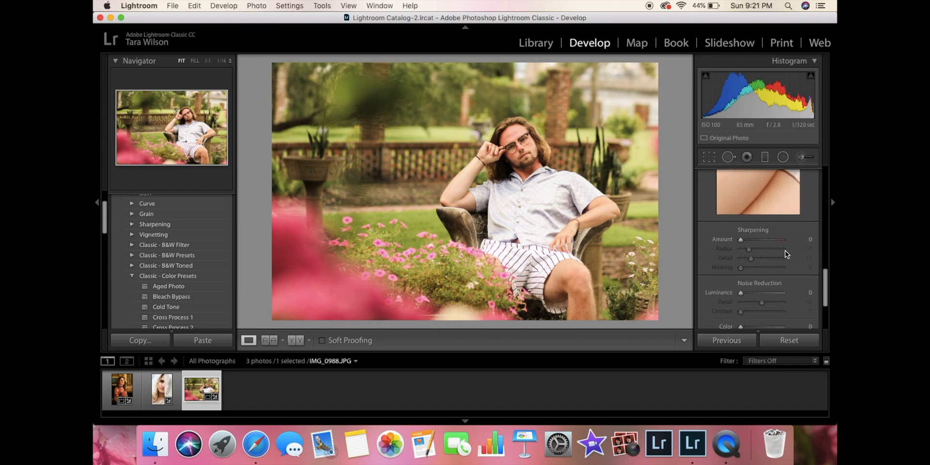
Step: Examine the manual Lens Corrections controls and the Transform controls for the garden photo, collapsing each section again
scroll(740, 245, "down", 3)
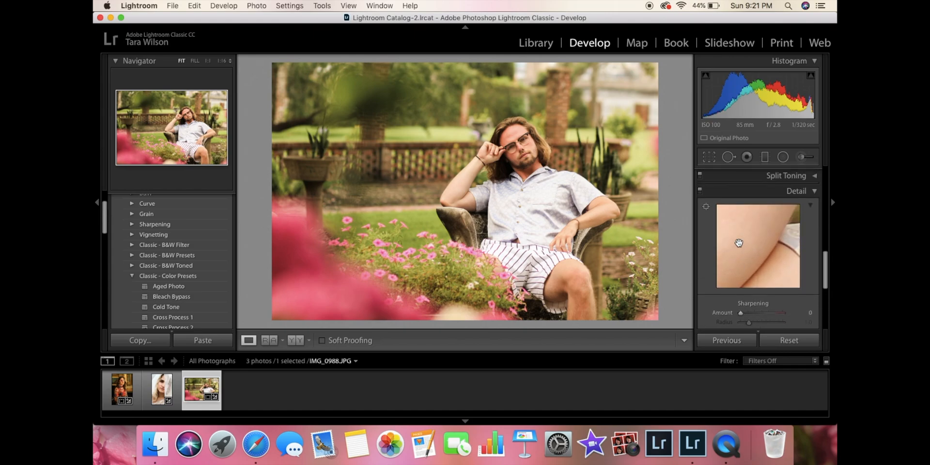
scroll(812, 199, "down", 4)
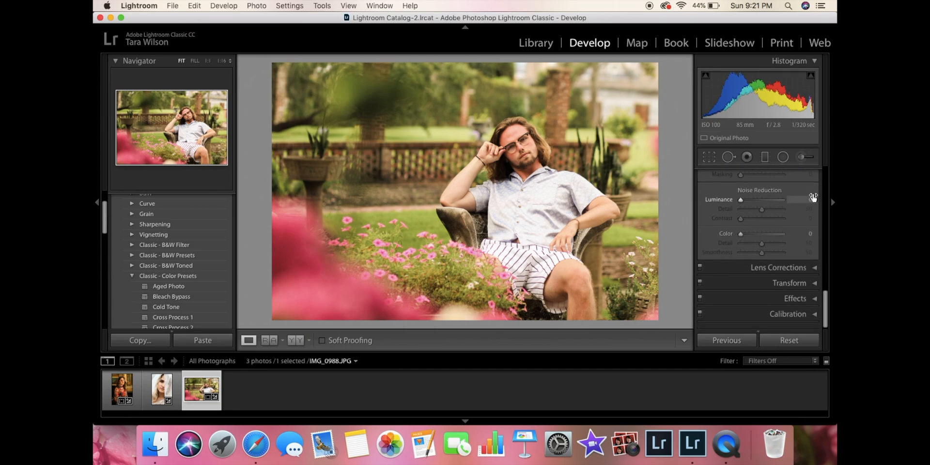
left_click(814, 270)
scroll(815, 277, "down", 8)
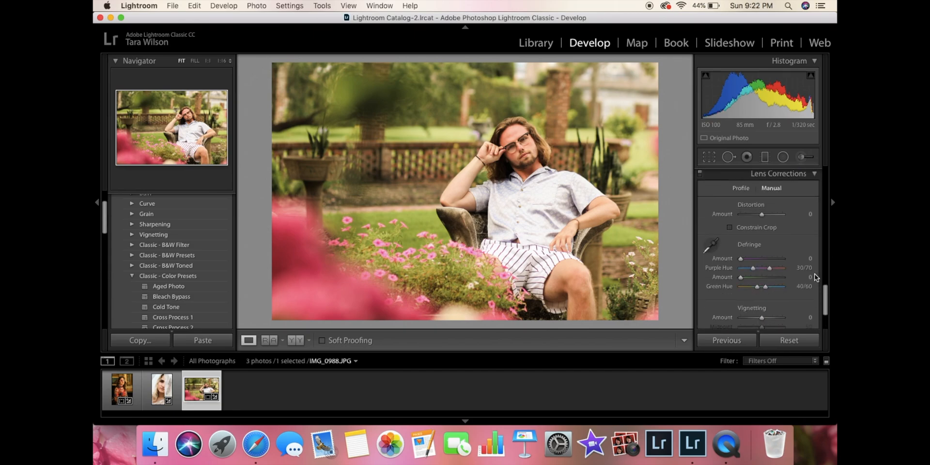
scroll(816, 277, "up", 5)
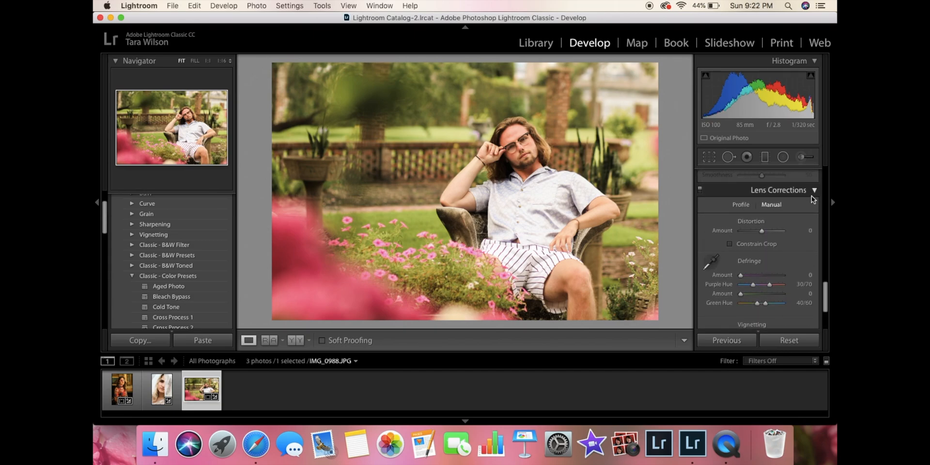
left_click(814, 194)
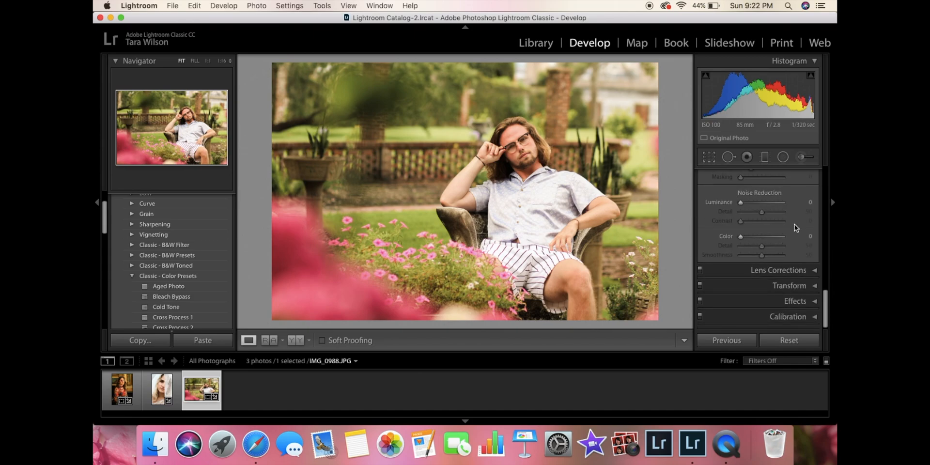
left_click(813, 286)
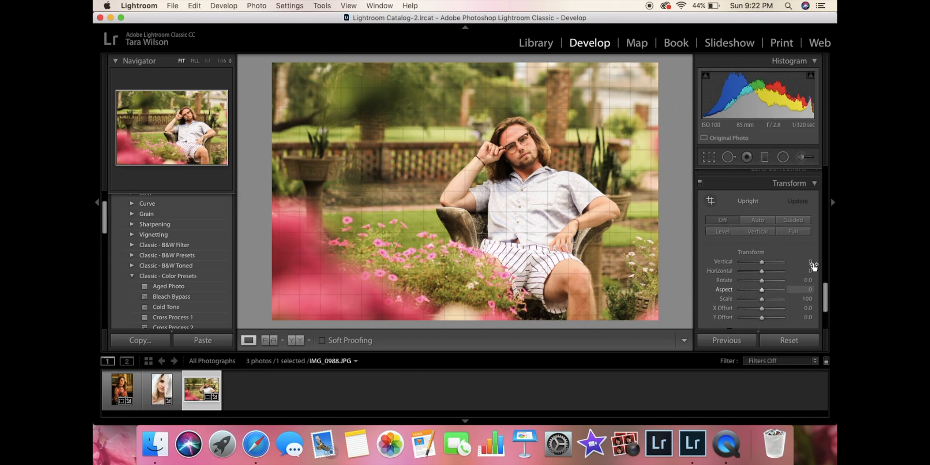
left_click(814, 184)
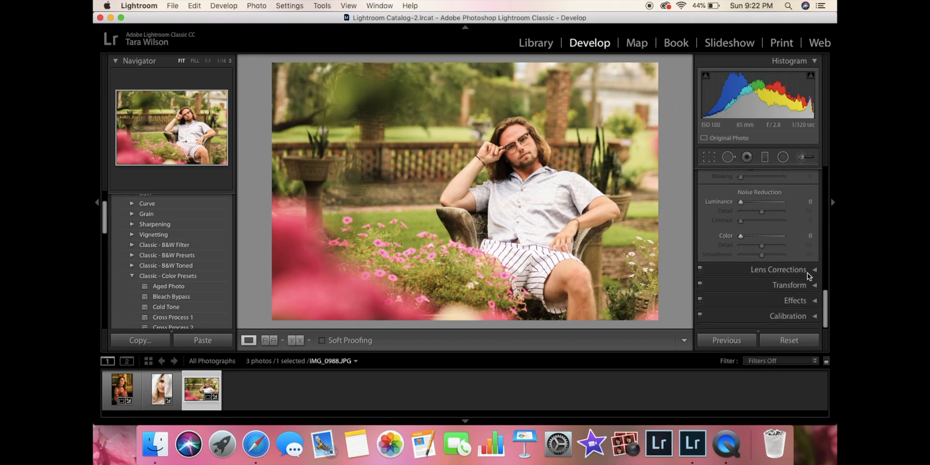
Step: Look at the Effects vignetting and grain controls and the Calibration primaries, and return to the Basic adjustments
left_click(814, 301)
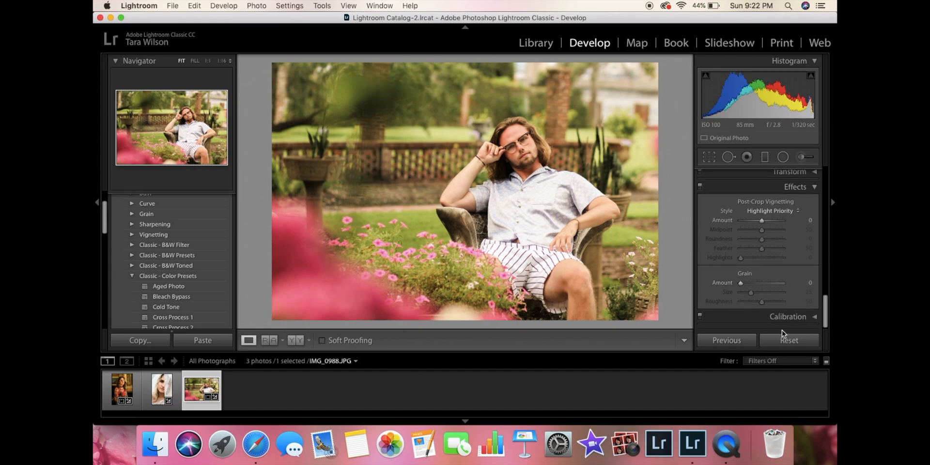
left_click(790, 317)
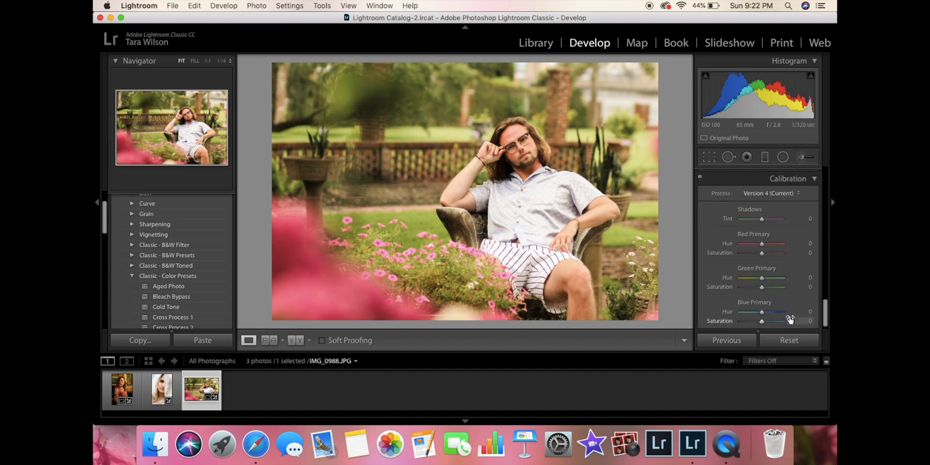
scroll(789, 318, "up", 2)
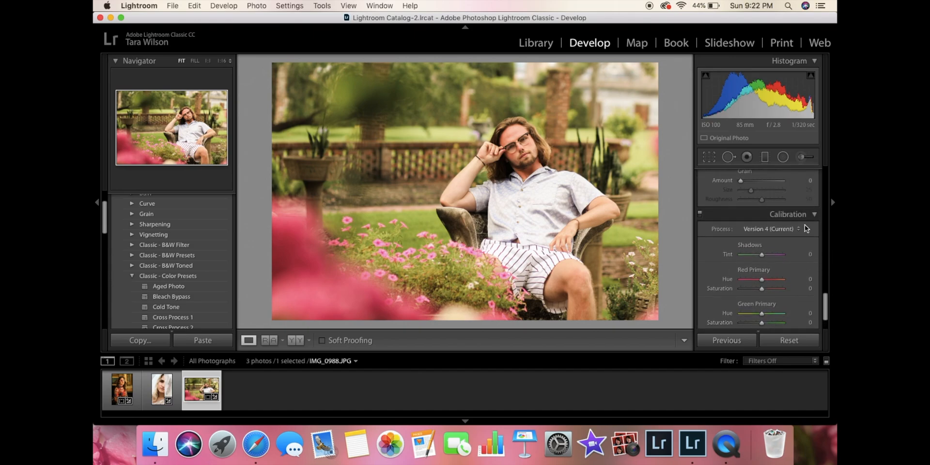
left_click(804, 212)
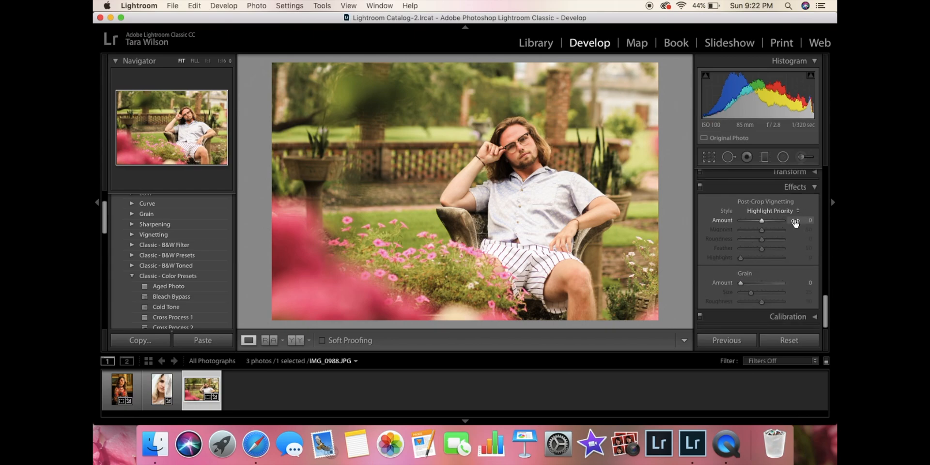
scroll(795, 222, "up", 10)
scroll(795, 222, "down", 10)
scroll(794, 222, "up", 10)
scroll(795, 222, "down", 1)
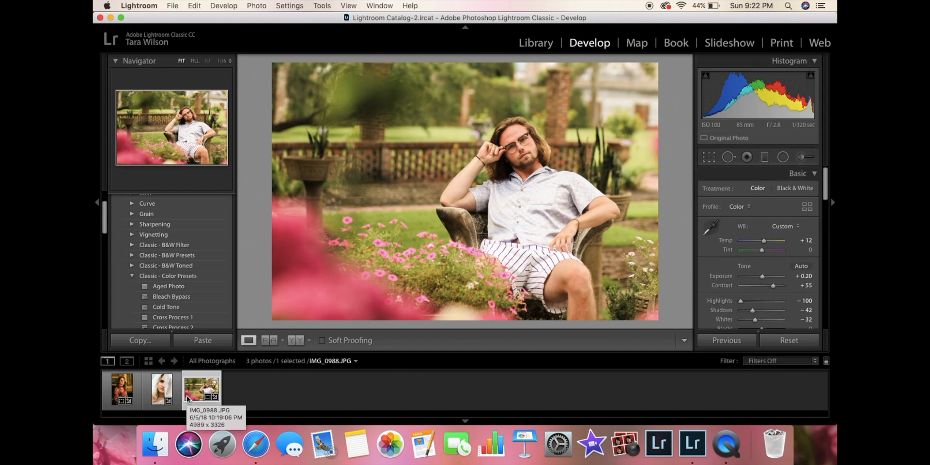